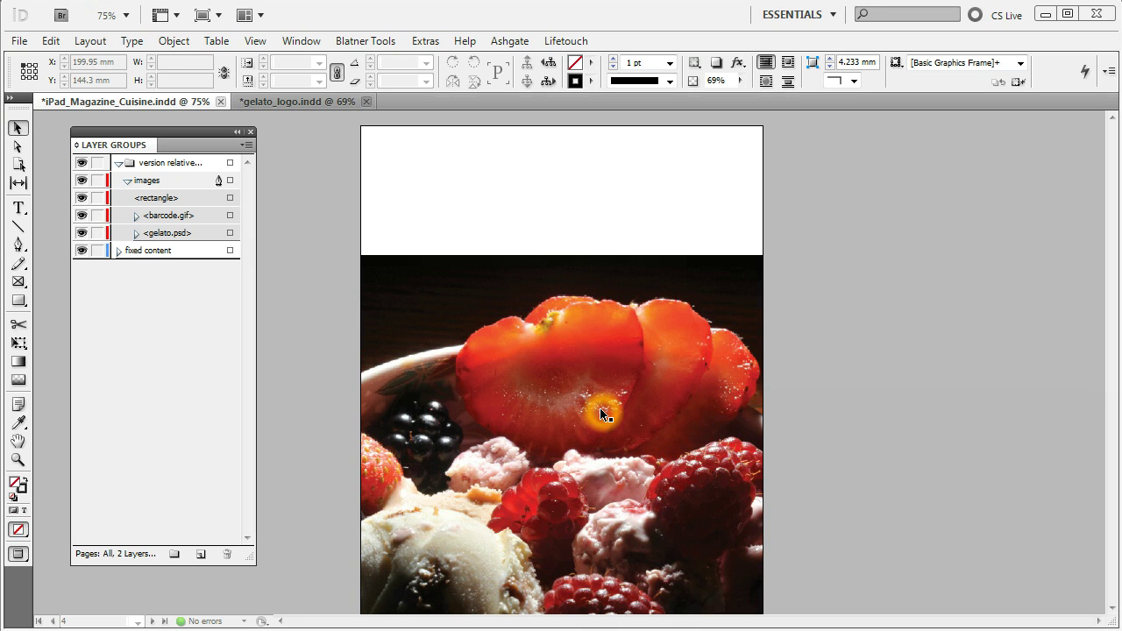
Step: Collapse and re-expand the images layer, then expand the fixed content layer to list its page items
{"action": "left_click", "coordinate": [128, 180]}
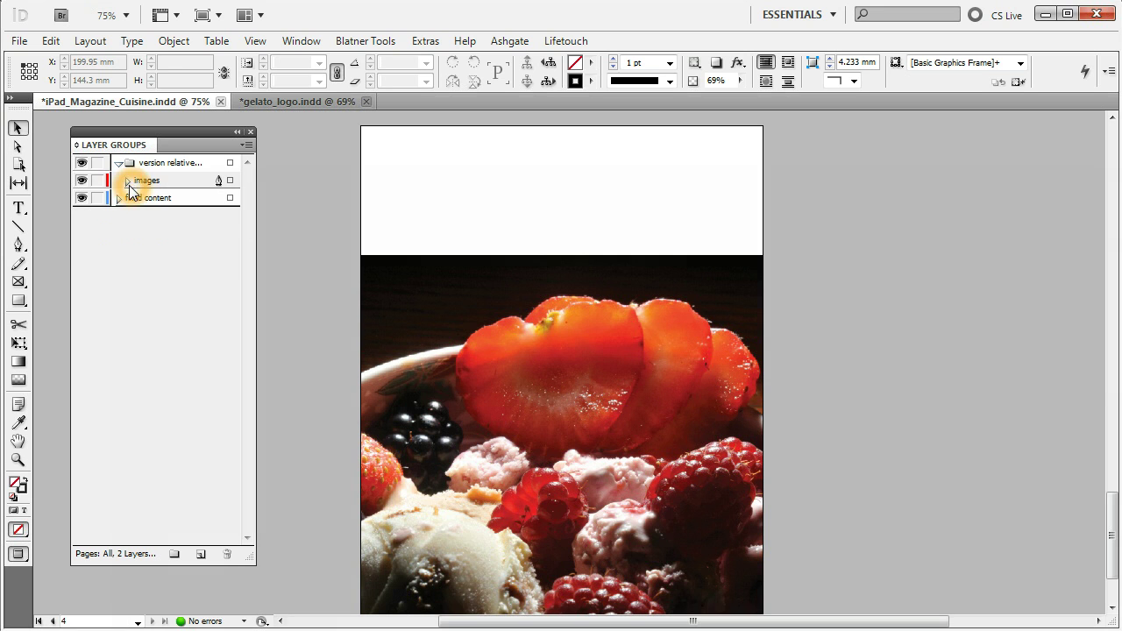
{"action": "left_click", "coordinate": [128, 182]}
{"action": "left_click", "coordinate": [117, 250]}
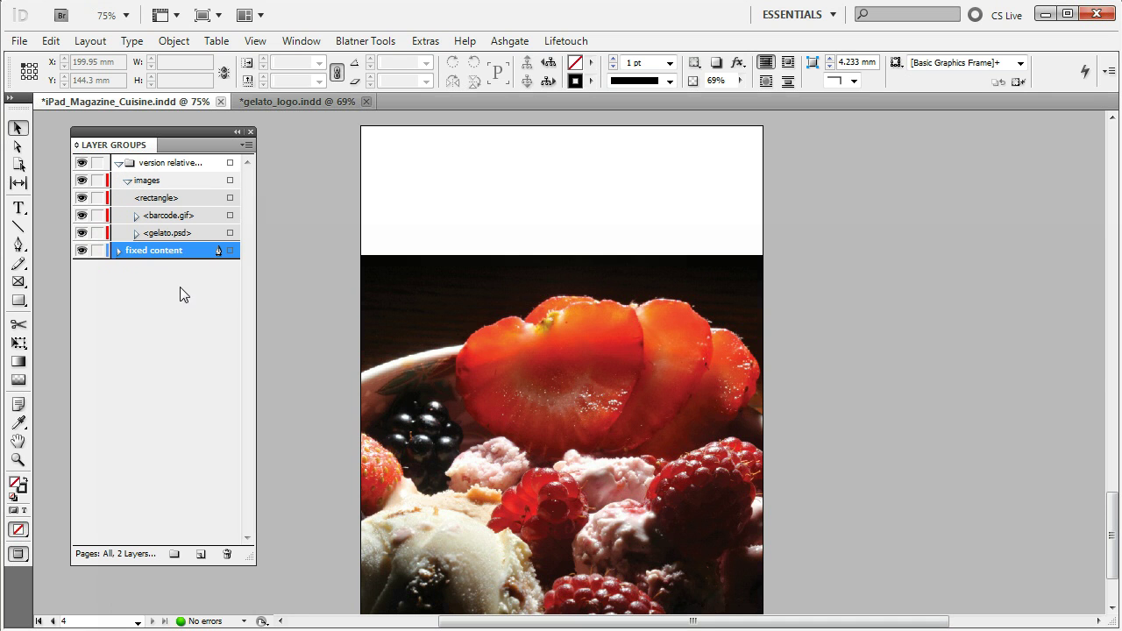
{"action": "left_click", "coordinate": [119, 251]}
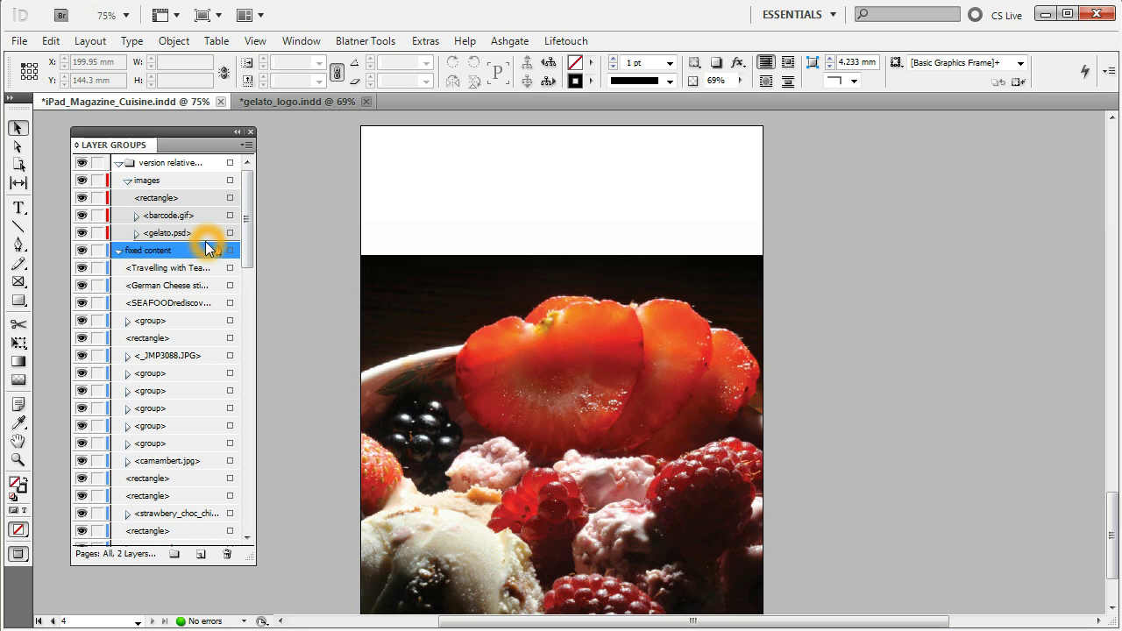
Step: Limit the layer list to objects on the current spread and select the gelato.psd item
{"action": "left_click", "coordinate": [247, 145]}
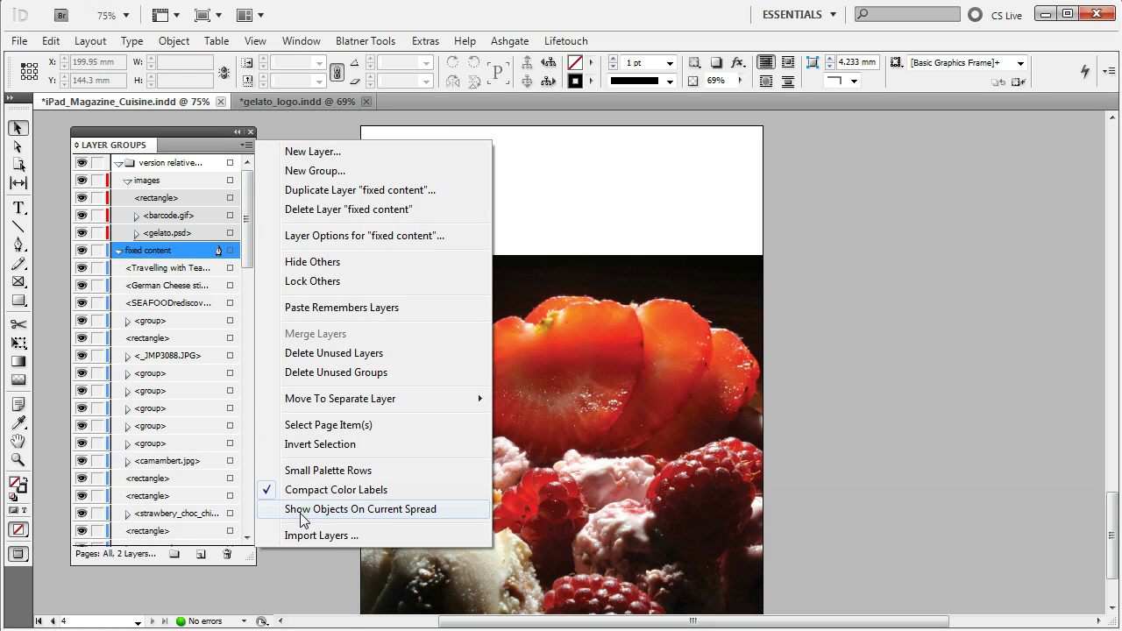
{"action": "left_click", "coordinate": [357, 515]}
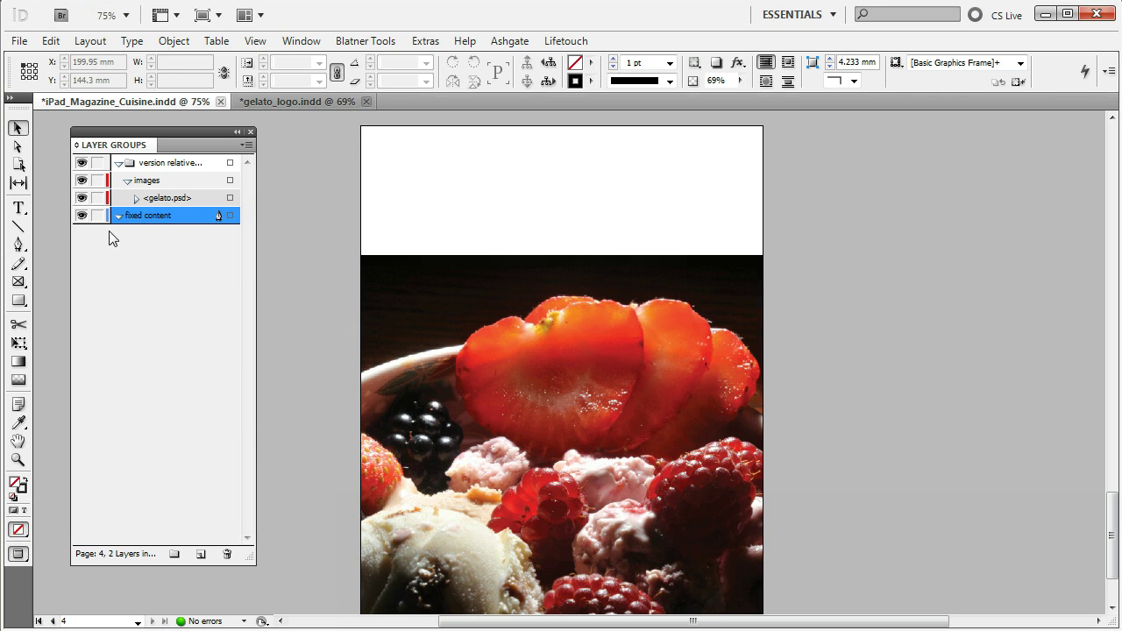
{"action": "left_click", "coordinate": [136, 219]}
{"action": "left_click", "coordinate": [134, 199]}
{"action": "left_click", "coordinate": [243, 204]}
{"action": "double_click", "coordinate": [158, 199]}
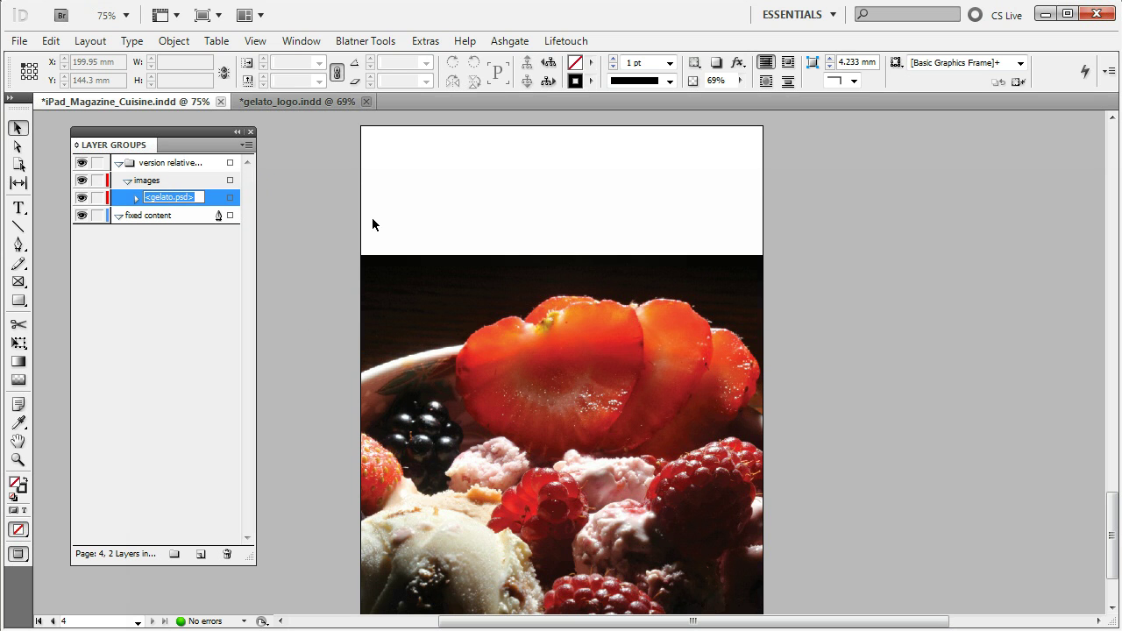
{"action": "left_click", "coordinate": [391, 309]}
{"action": "left_click", "coordinate": [711, 366]}
Step: Set the layer list to show all objects in the document
{"action": "left_click", "coordinate": [248, 144]}
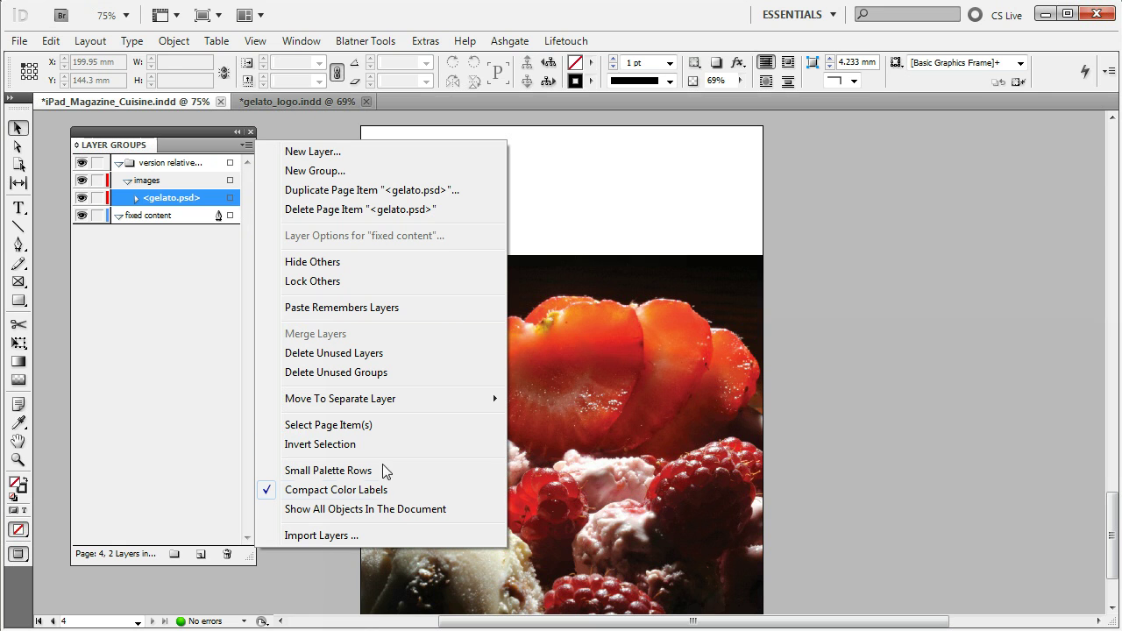
{"action": "left_click", "coordinate": [394, 512]}
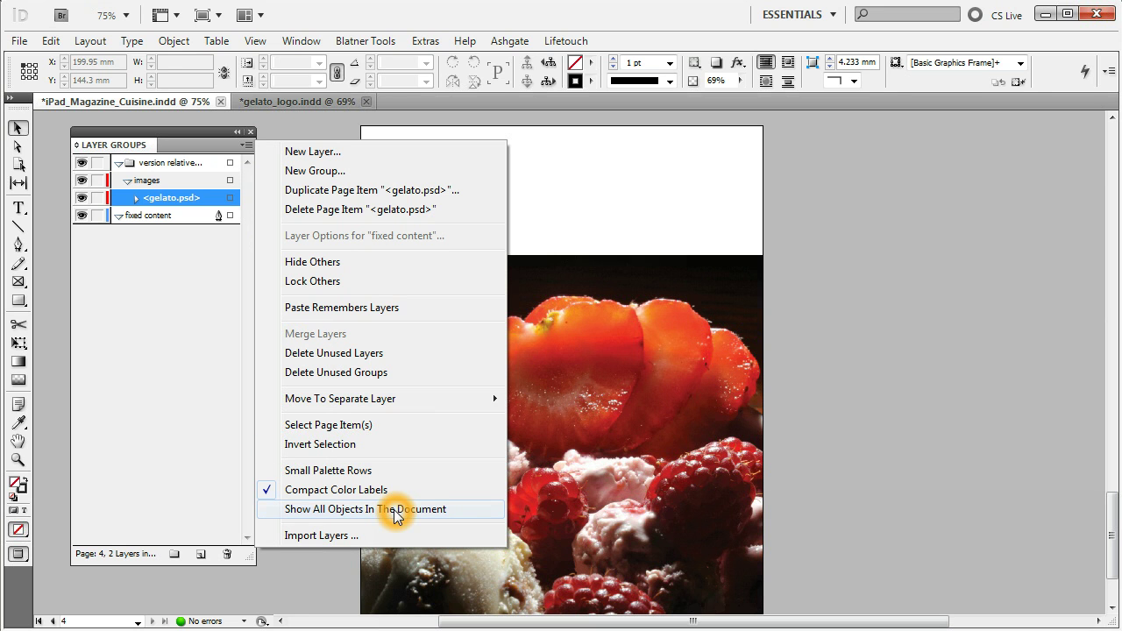
{"action": "left_click", "coordinate": [333, 509]}
{"action": "left_click", "coordinate": [116, 256]}
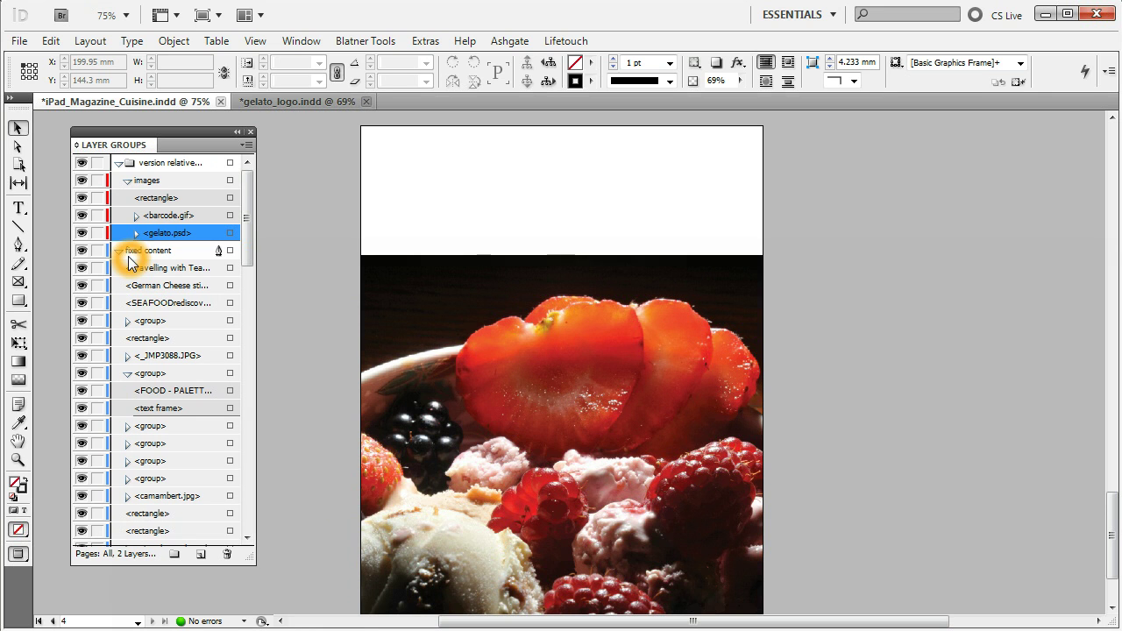
{"action": "left_click", "coordinate": [251, 256]}
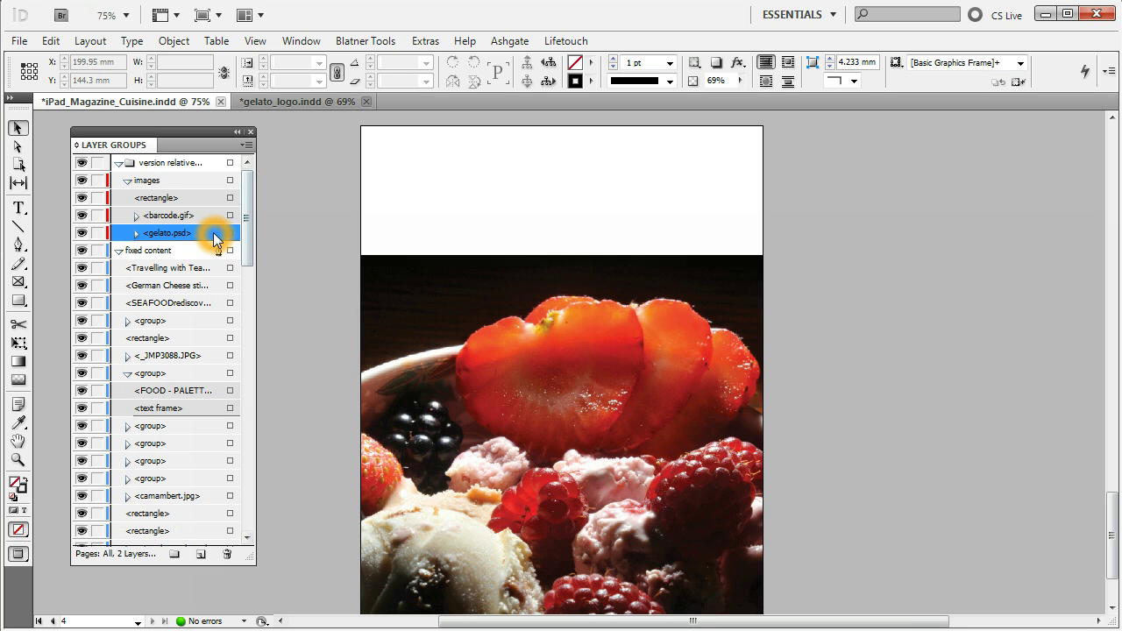
Step: Switch to gelato_logo.indd and examine its images layer and the logo placed on it
{"action": "left_click", "coordinate": [192, 184]}
{"action": "left_click", "coordinate": [165, 193]}
{"action": "left_click", "coordinate": [131, 105]}
{"action": "left_click", "coordinate": [270, 102]}
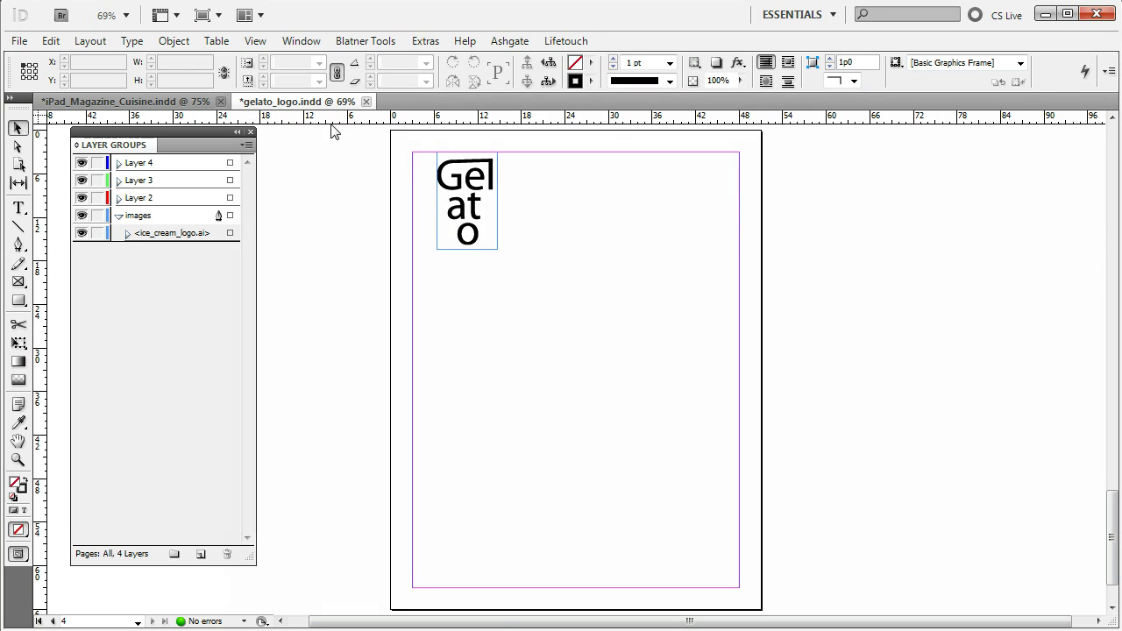
{"action": "left_click", "coordinate": [119, 256]}
{"action": "double_click", "coordinate": [138, 215]}
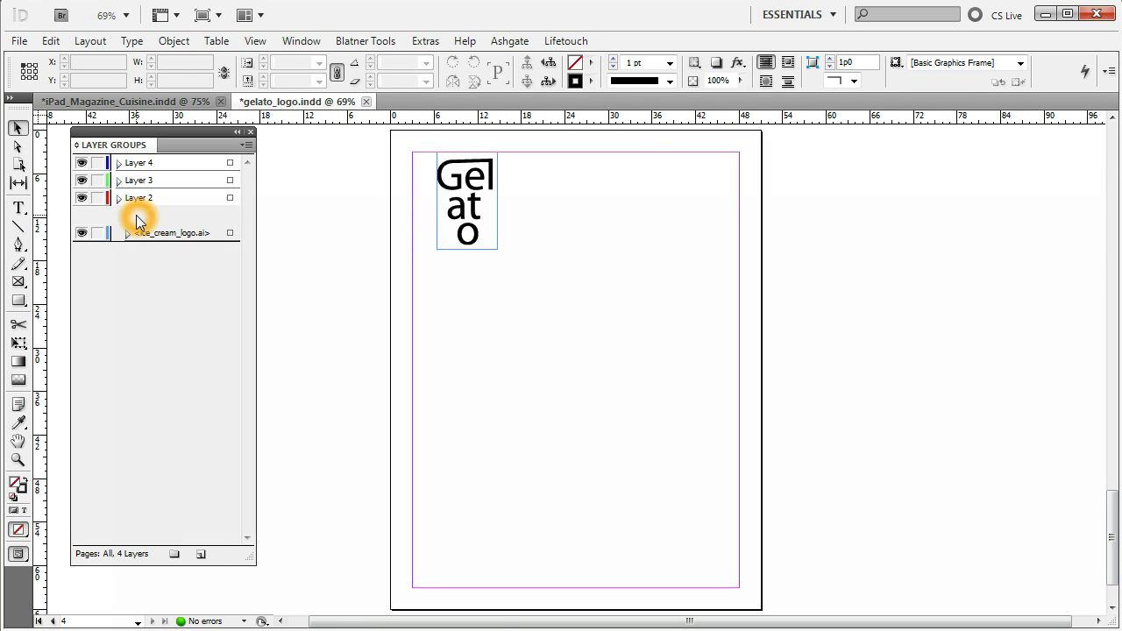
{"action": "left_click", "coordinate": [526, 242]}
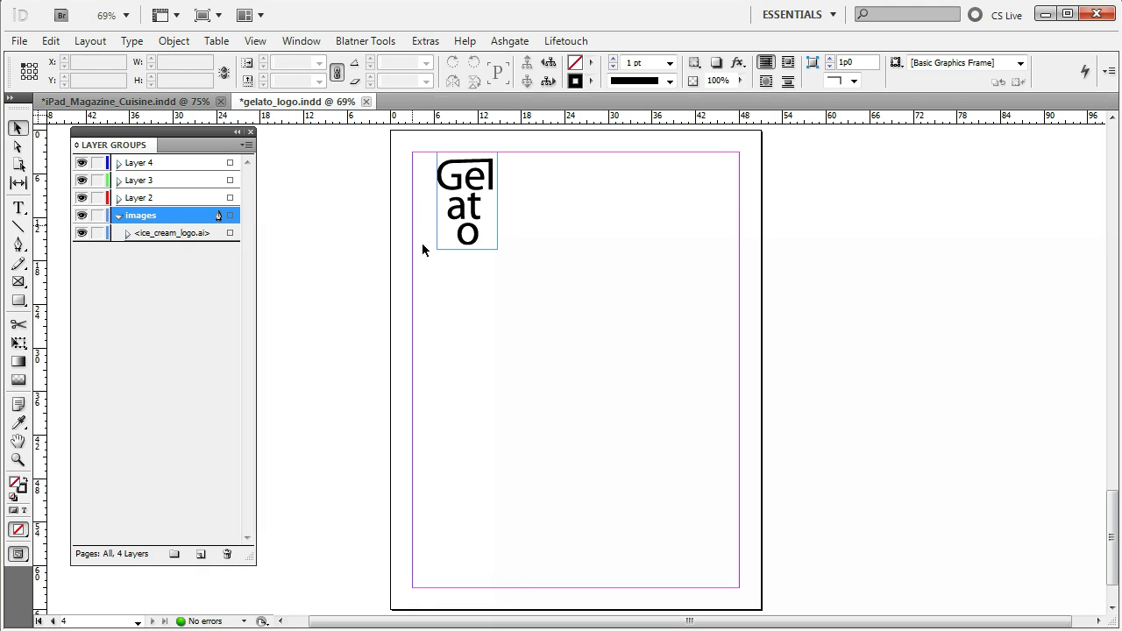
Step: Return to iPad_Magazine_Cuisine.indd and start importing layers with gelato_logo.indd as the source document
{"action": "left_click", "coordinate": [159, 103]}
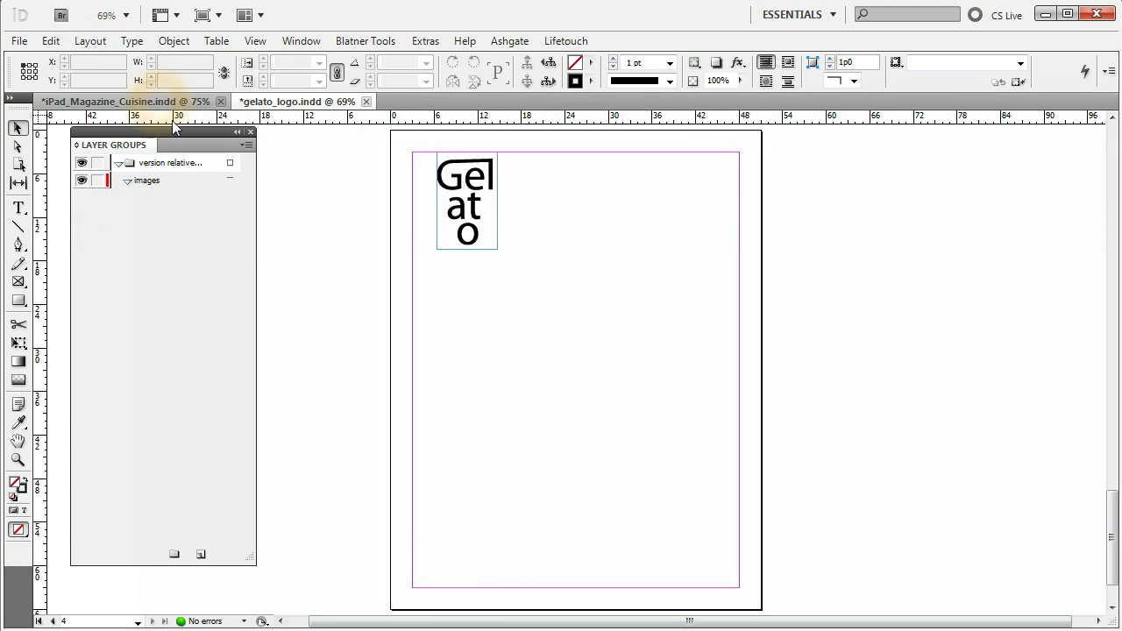
{"action": "left_click", "coordinate": [246, 145]}
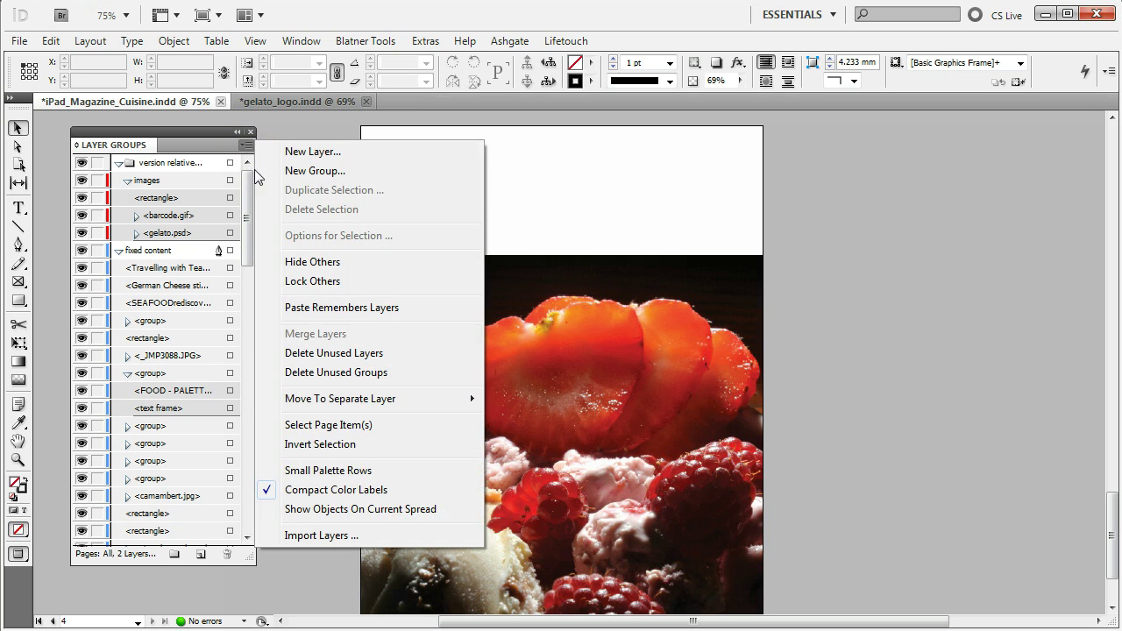
{"action": "left_click", "coordinate": [344, 536]}
{"action": "left_click", "coordinate": [733, 204]}
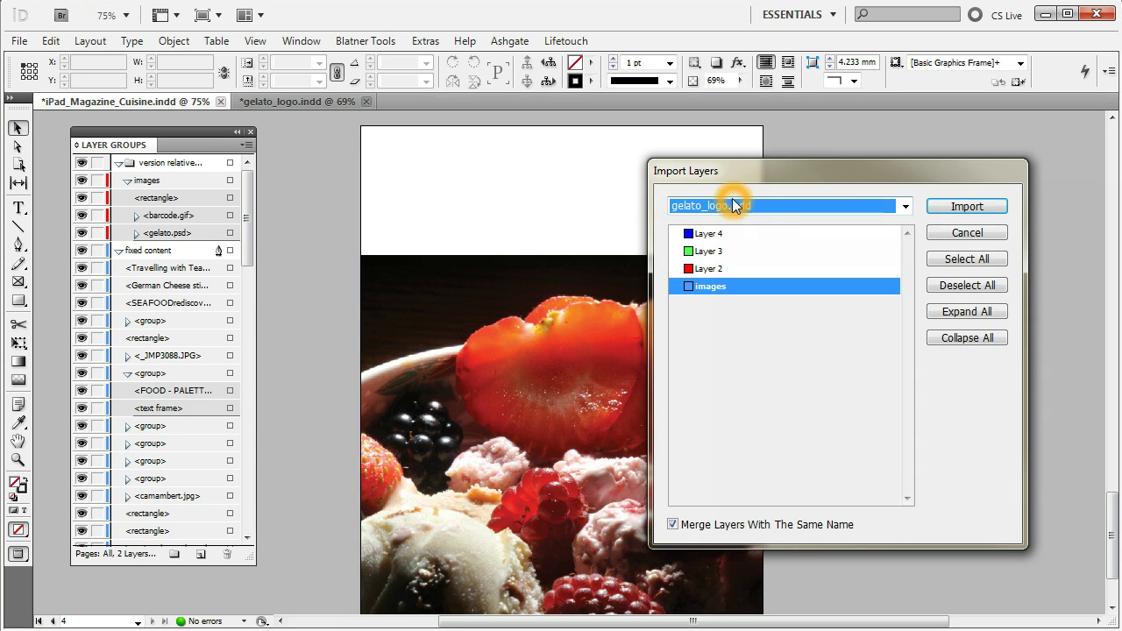
{"action": "left_click", "coordinate": [904, 205]}
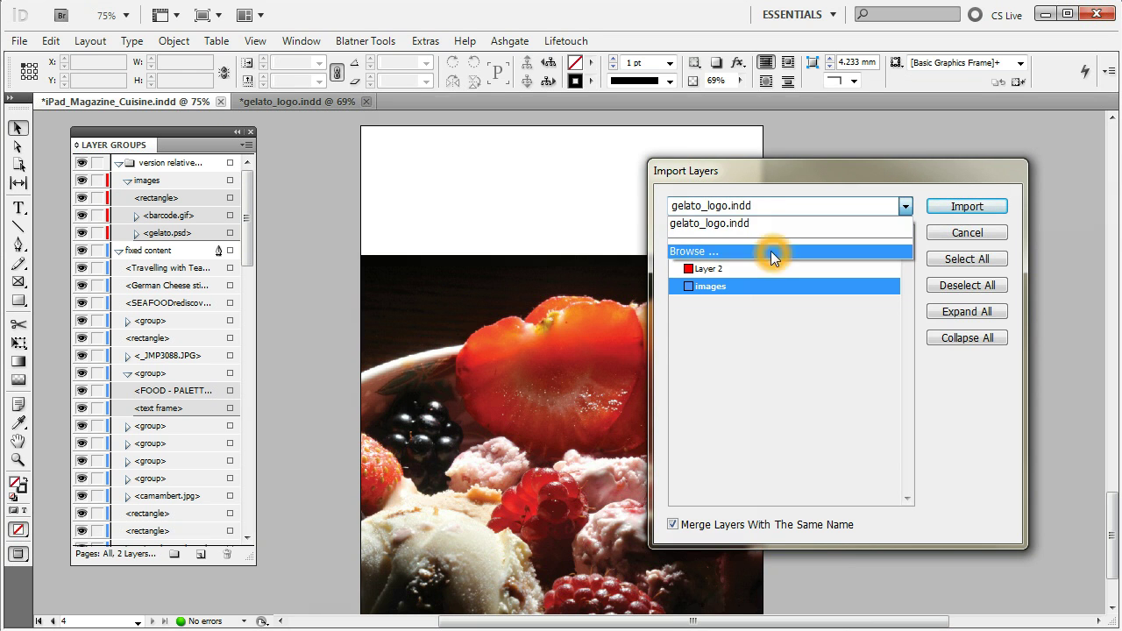
{"action": "left_click", "coordinate": [739, 225]}
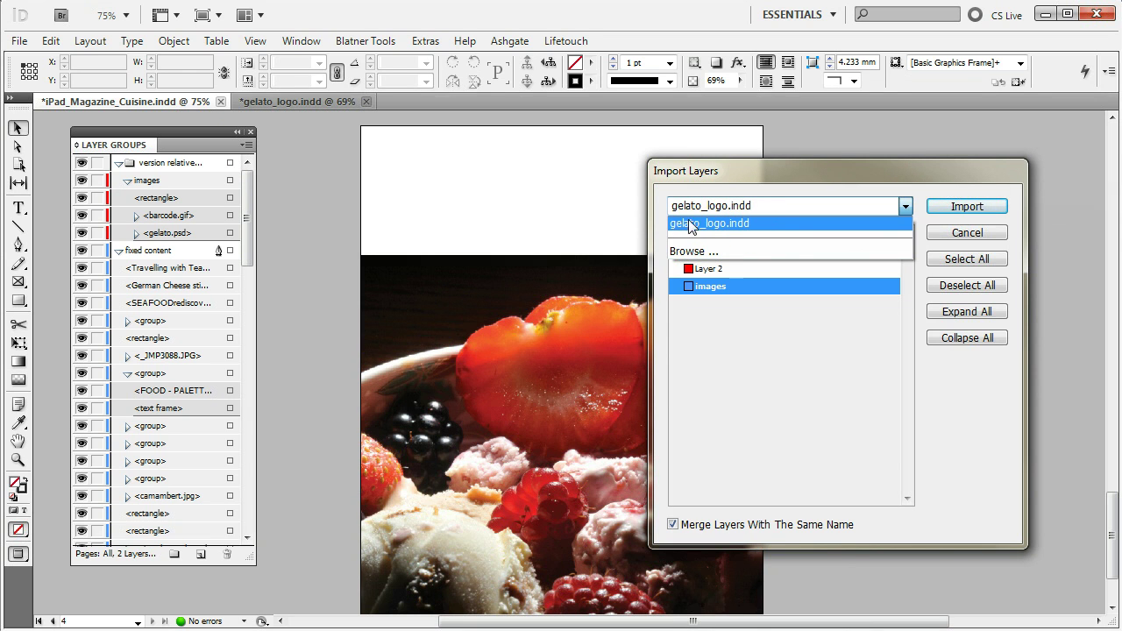
{"action": "left_click", "coordinate": [722, 225]}
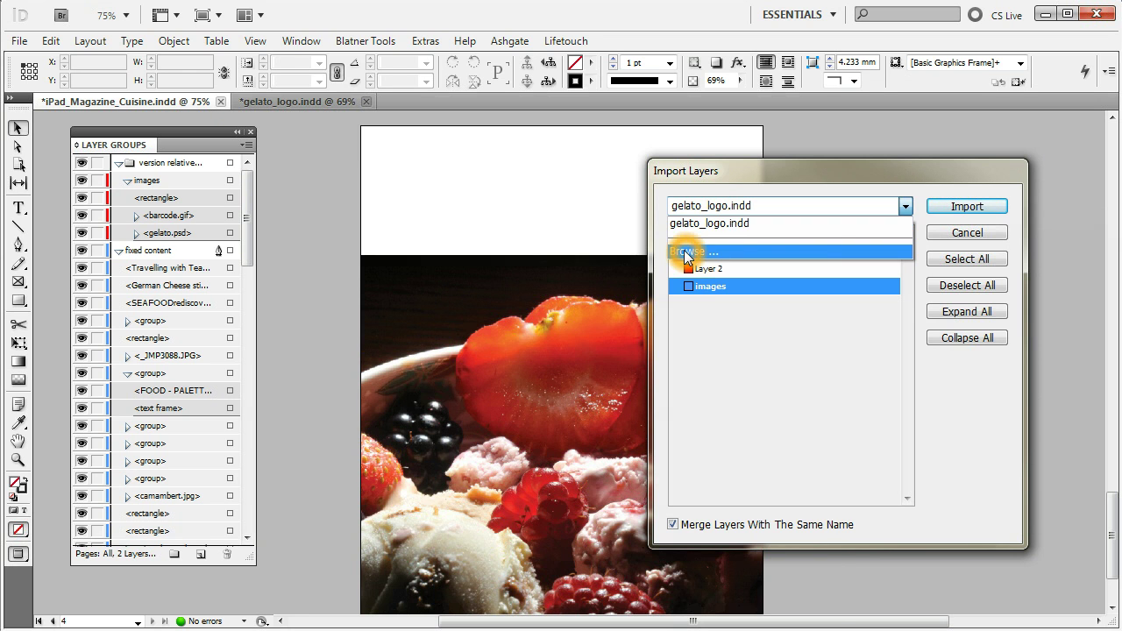
{"action": "left_click", "coordinate": [866, 199]}
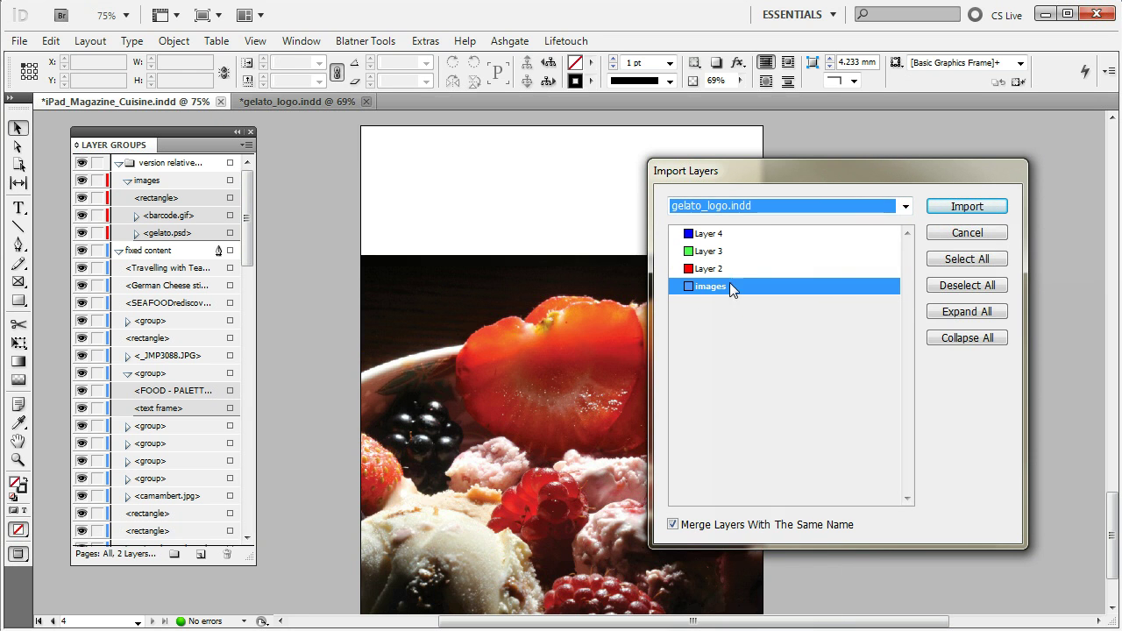
Step: Import only the images layer from gelato_logo.indd, keeping Merge Layers With The Same Name enabled
{"action": "left_click", "coordinate": [717, 273]}
{"action": "left_click", "coordinate": [708, 287]}
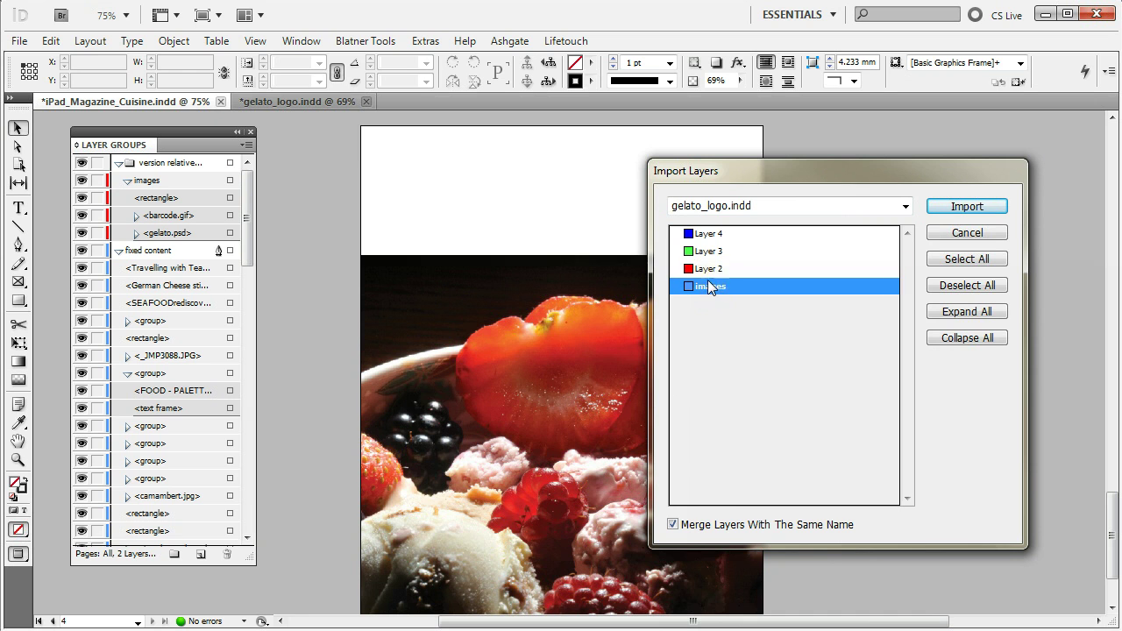
{"action": "left_click", "coordinate": [712, 272], "text": "shift"}
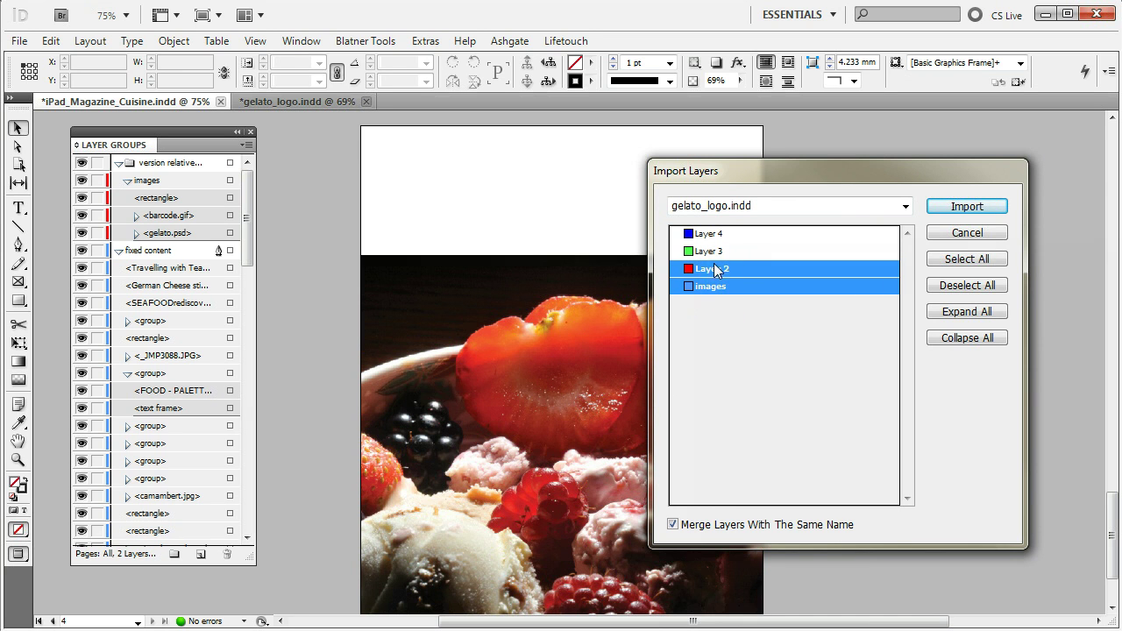
{"action": "left_click", "coordinate": [716, 286]}
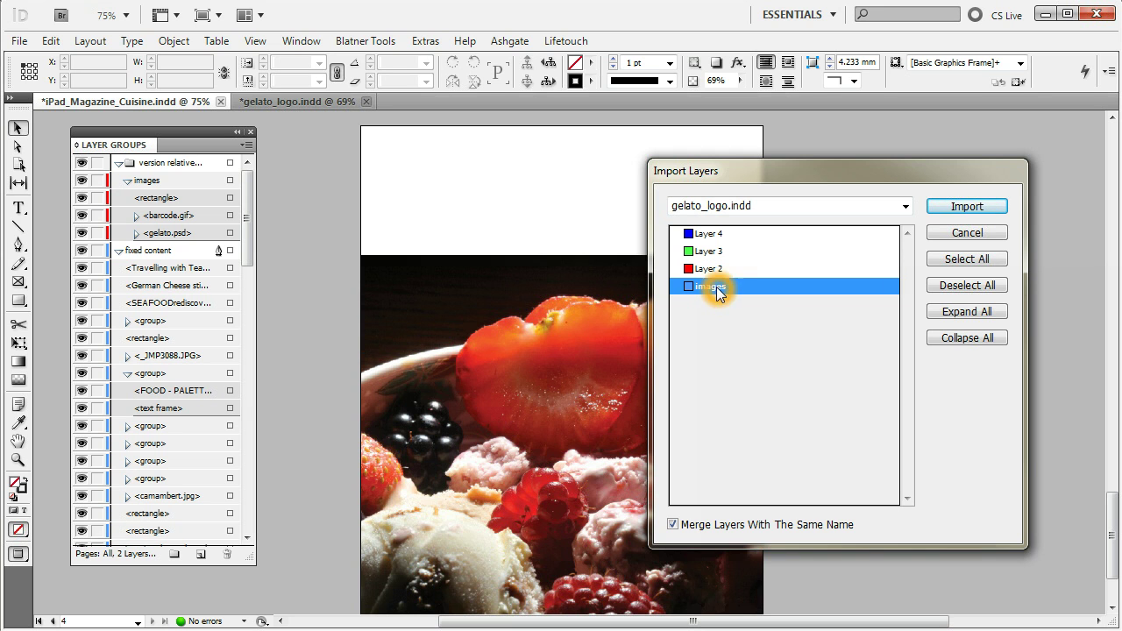
{"action": "left_click", "coordinate": [962, 210]}
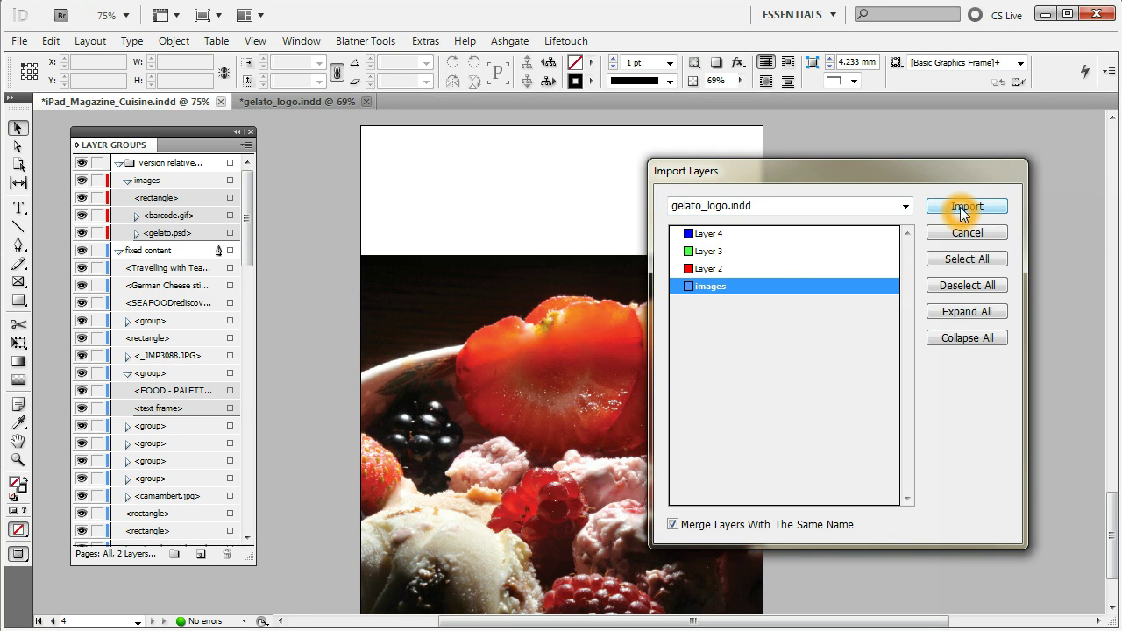
{"action": "left_click", "coordinate": [675, 526]}
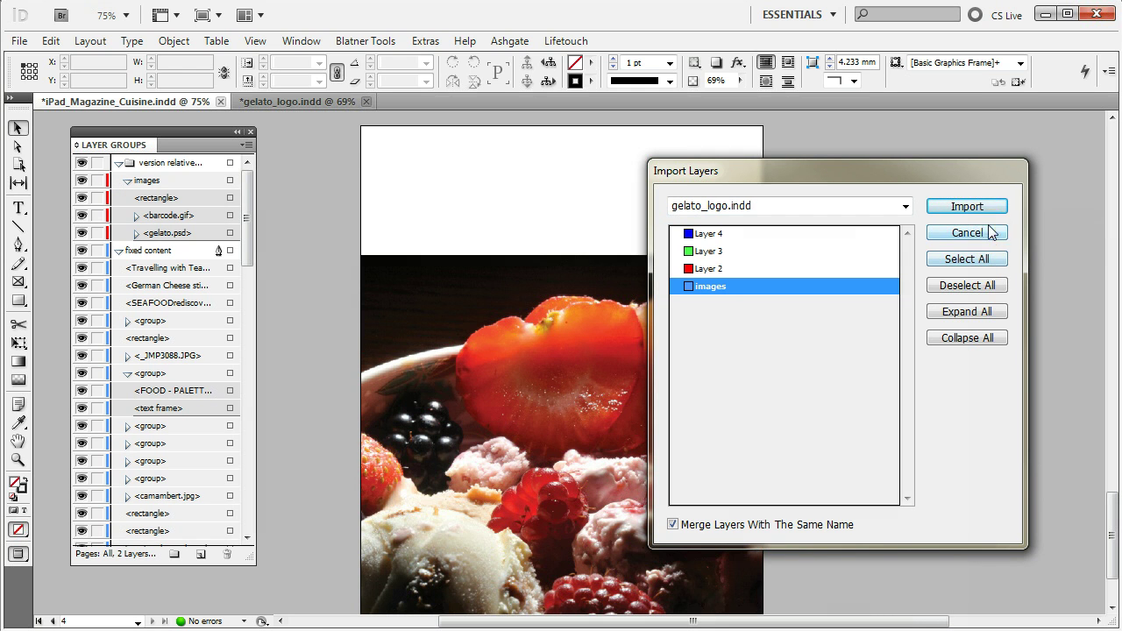
{"action": "left_click", "coordinate": [970, 206]}
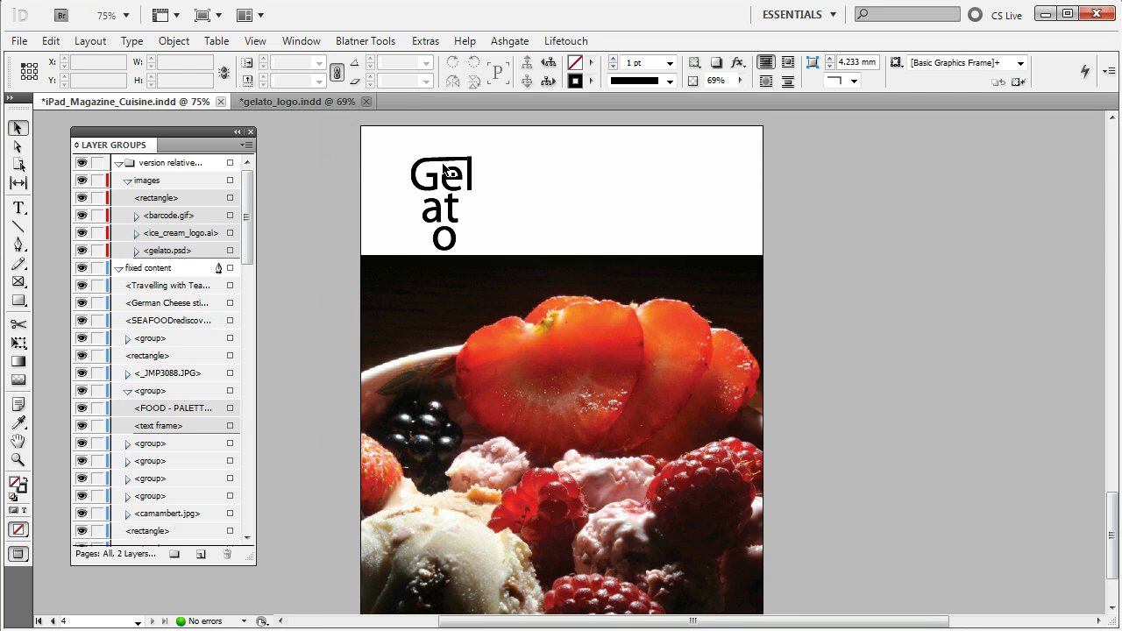
Step: Compare the imported Gelato logo's position on the magazine page with the original in gelato_logo.indd
{"action": "left_click", "coordinate": [314, 102]}
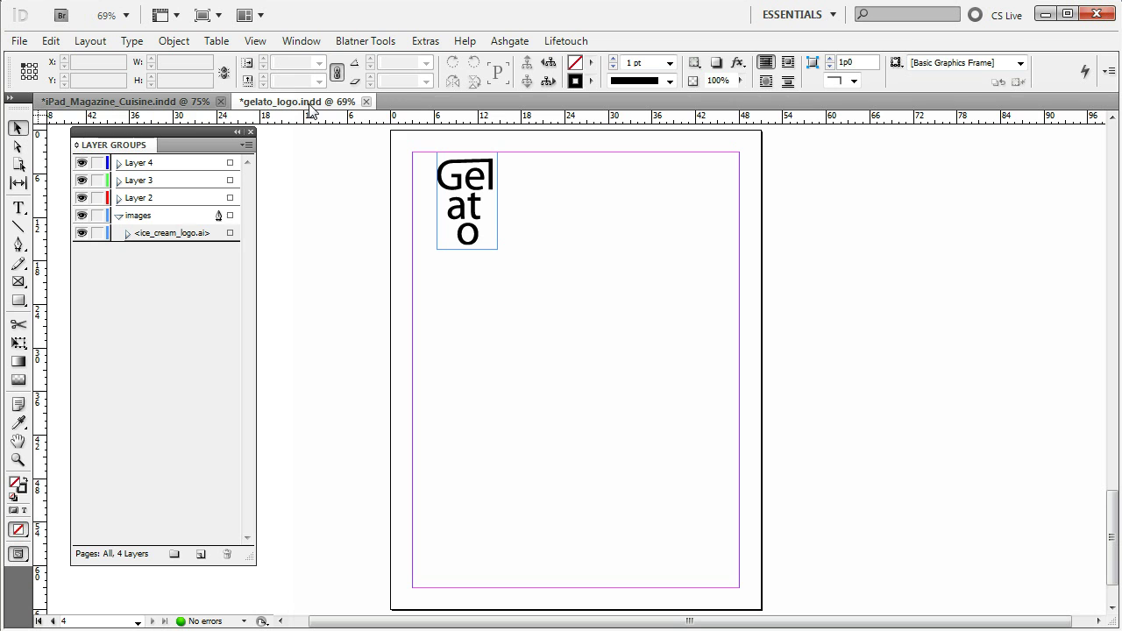
{"action": "left_click", "coordinate": [175, 103]}
{"action": "left_click", "coordinate": [446, 211]}
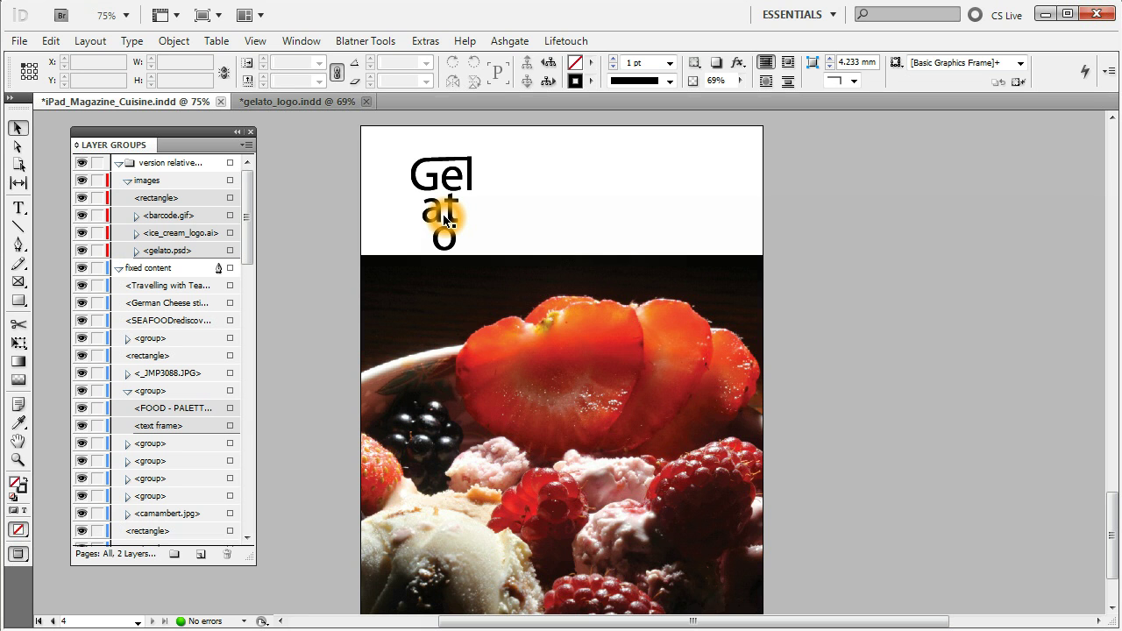
{"action": "left_click", "coordinate": [442, 227]}
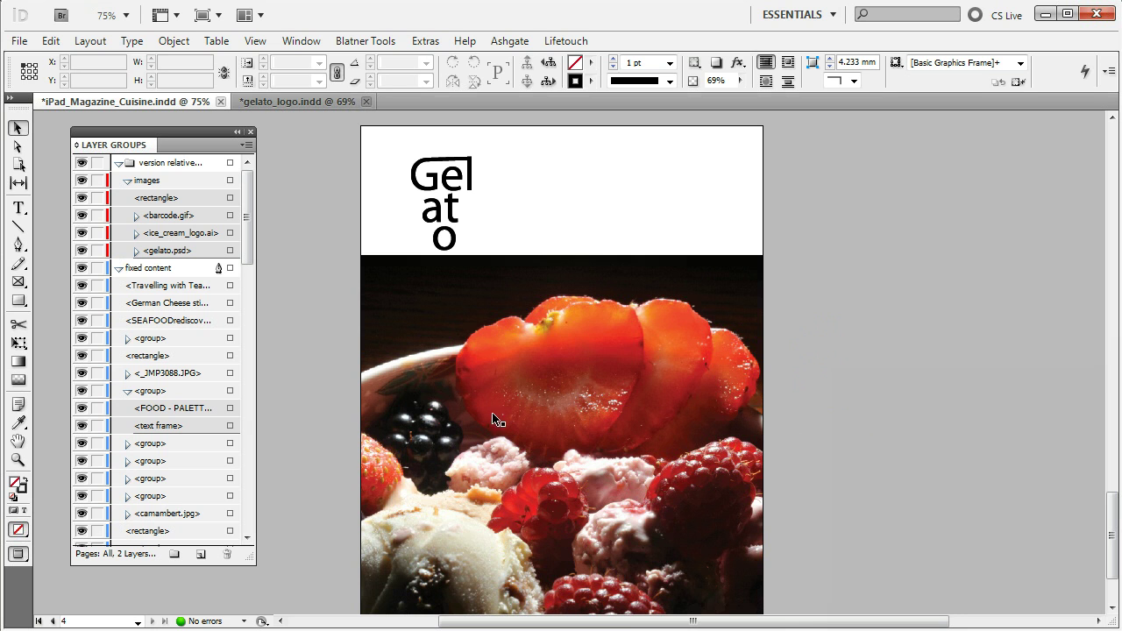
Step: Expand the imported ice_cream_logo.ai item under the images layer
{"action": "left_click_drag", "start_coordinate": [164, 220], "coordinate": [152, 232]}
{"action": "left_click", "coordinate": [129, 248]}
{"action": "left_click", "coordinate": [138, 236]}
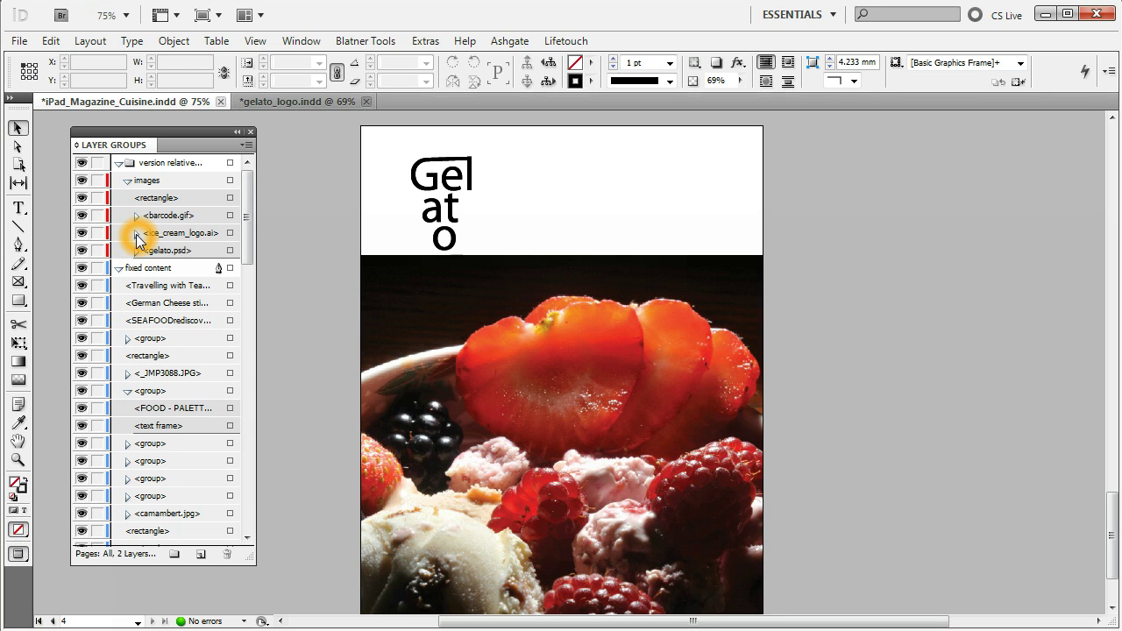
{"action": "left_click", "coordinate": [137, 234]}
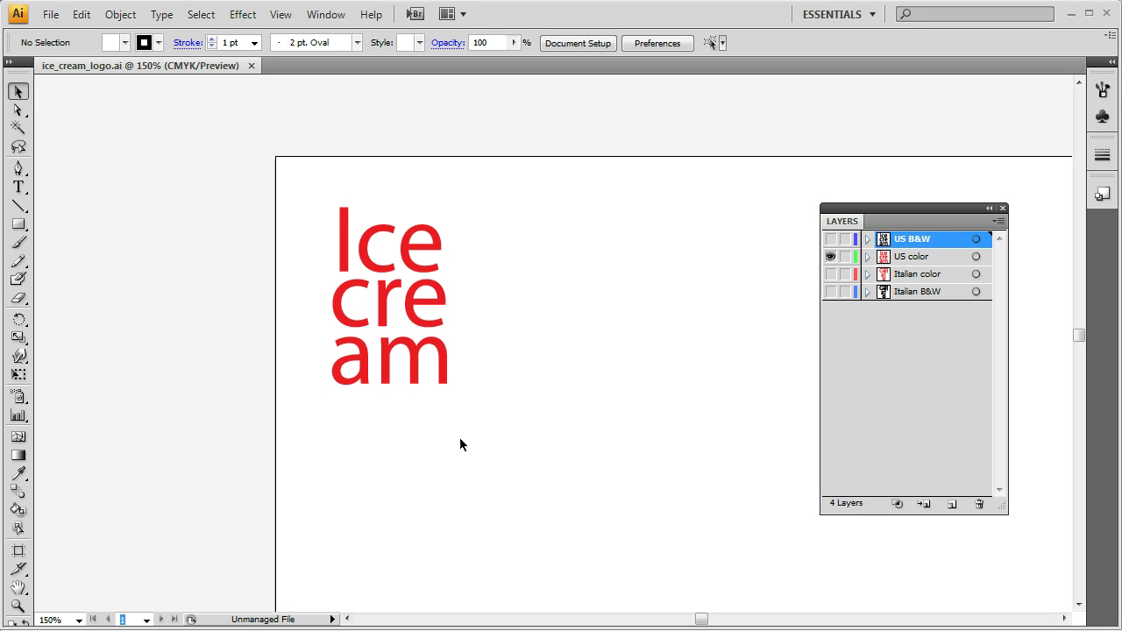
Step: In Illustrator, preview the US B&W, Italian color and Italian B&W layers of ice_cream_logo.ai, leaving only US color visible
{"action": "left_click", "coordinate": [830, 239]}
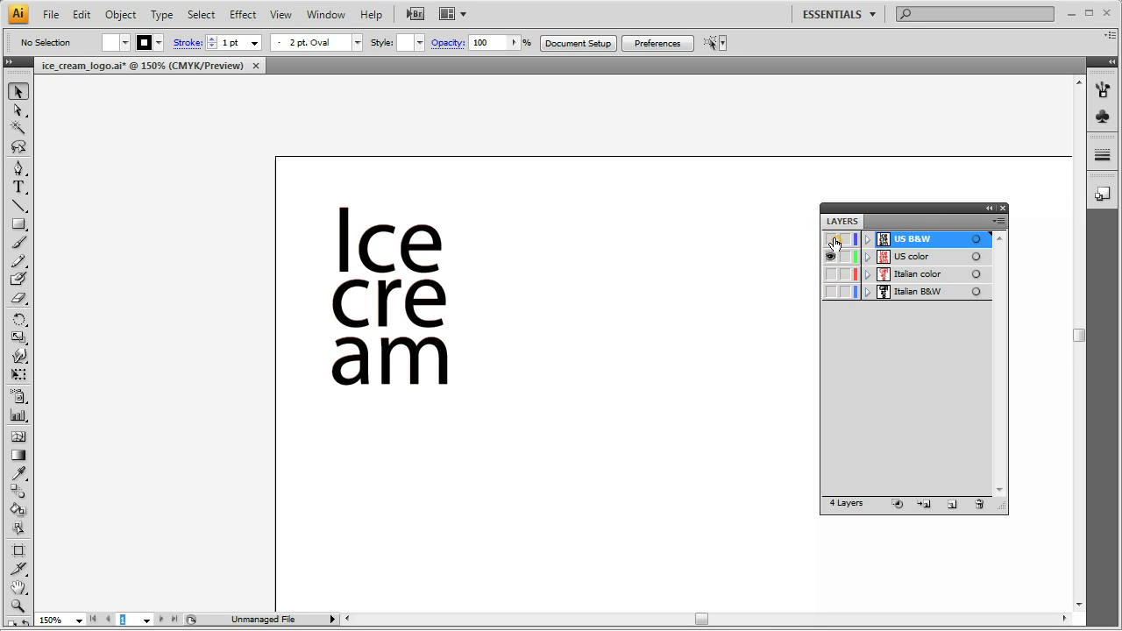
{"action": "left_click", "coordinate": [830, 239]}
{"action": "left_click", "coordinate": [830, 256]}
{"action": "left_click", "coordinate": [831, 274]}
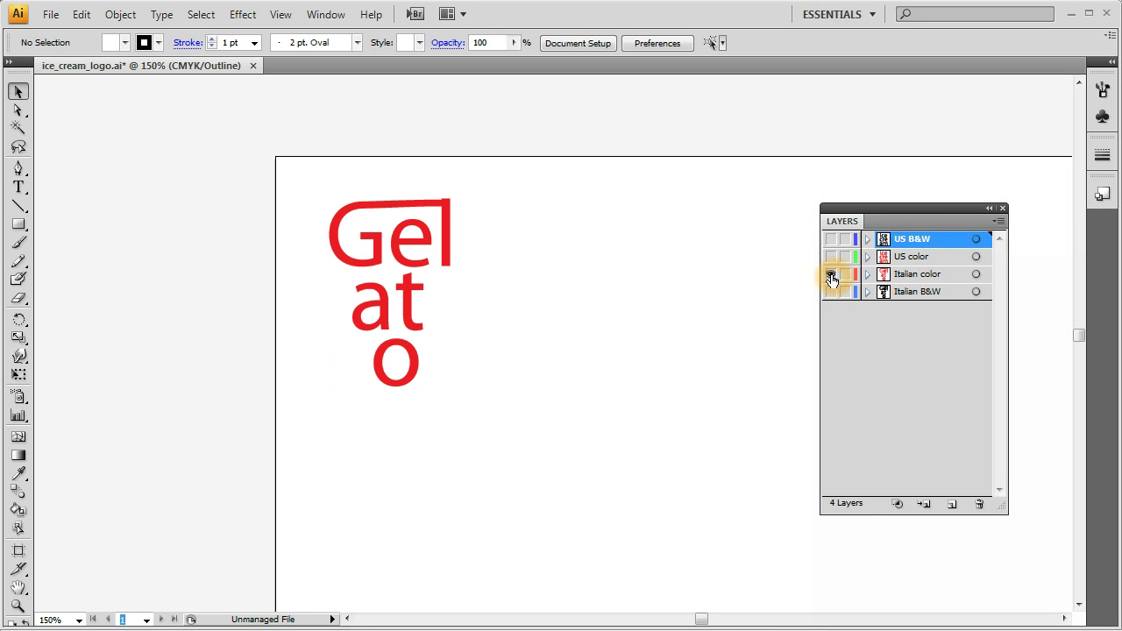
{"action": "left_click", "coordinate": [830, 276]}
{"action": "left_click", "coordinate": [830, 292]}
{"action": "left_click", "coordinate": [830, 291]}
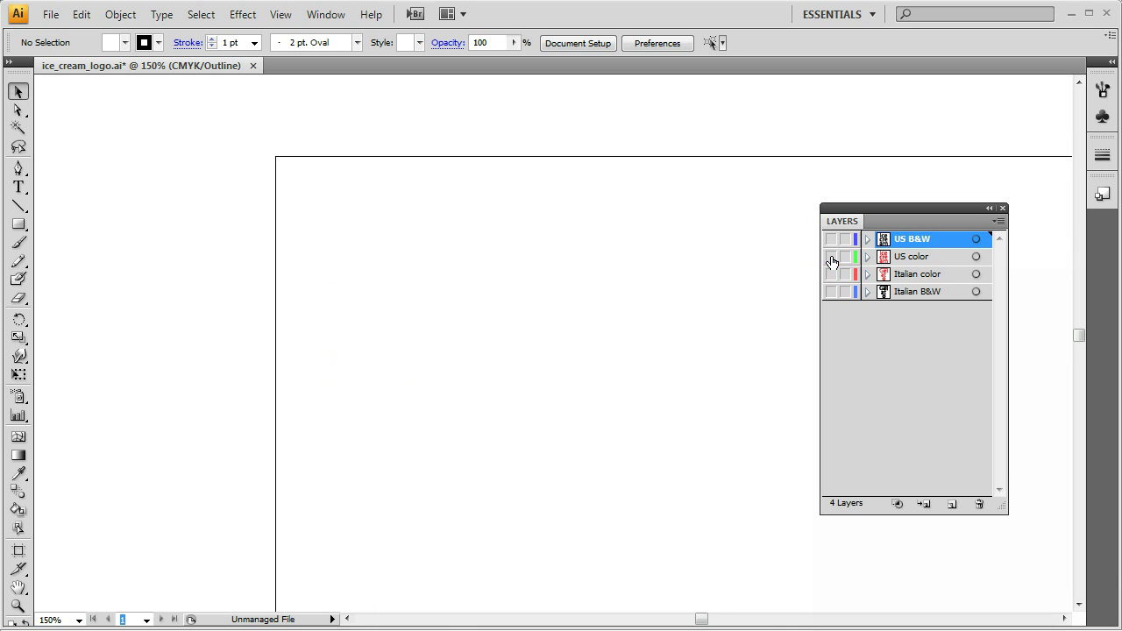
{"action": "left_click", "coordinate": [830, 256]}
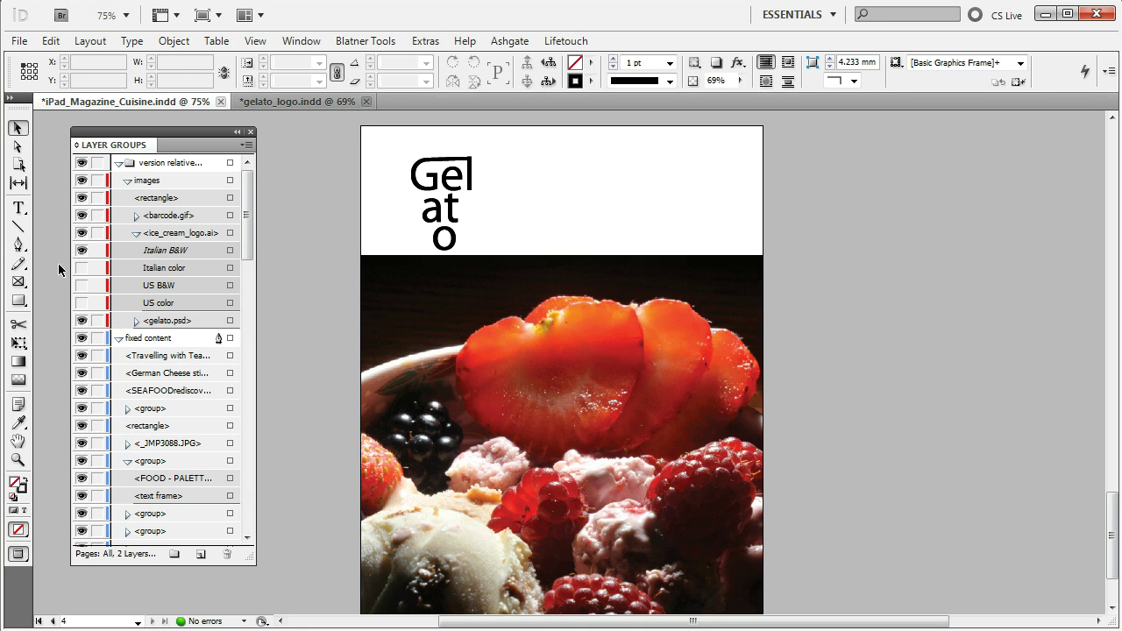
Step: Back in the InDesign magazine document, switch the ice_cream_logo.ai version from Italian B&W to Italian color, and finally to US color only
{"action": "left_click", "coordinate": [121, 266]}
{"action": "left_click", "coordinate": [81, 268]}
{"action": "left_click", "coordinate": [82, 250]}
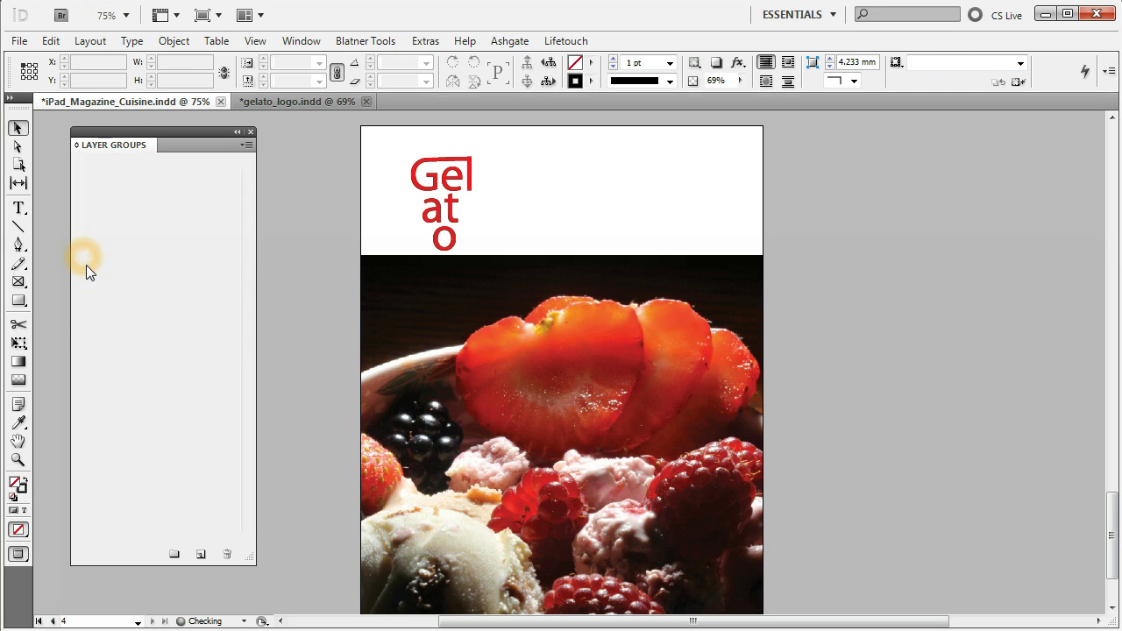
{"action": "left_click", "coordinate": [82, 268]}
{"action": "left_click", "coordinate": [81, 285]}
{"action": "left_click", "coordinate": [82, 288]}
{"action": "left_click", "coordinate": [82, 304]}
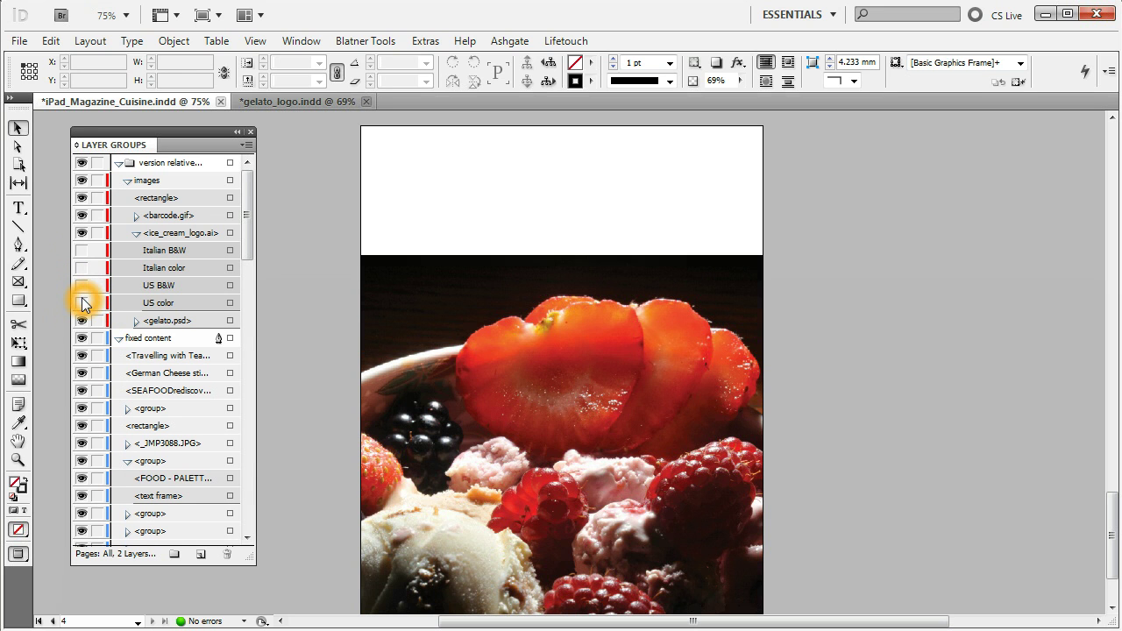
{"action": "left_click", "coordinate": [81, 303]}
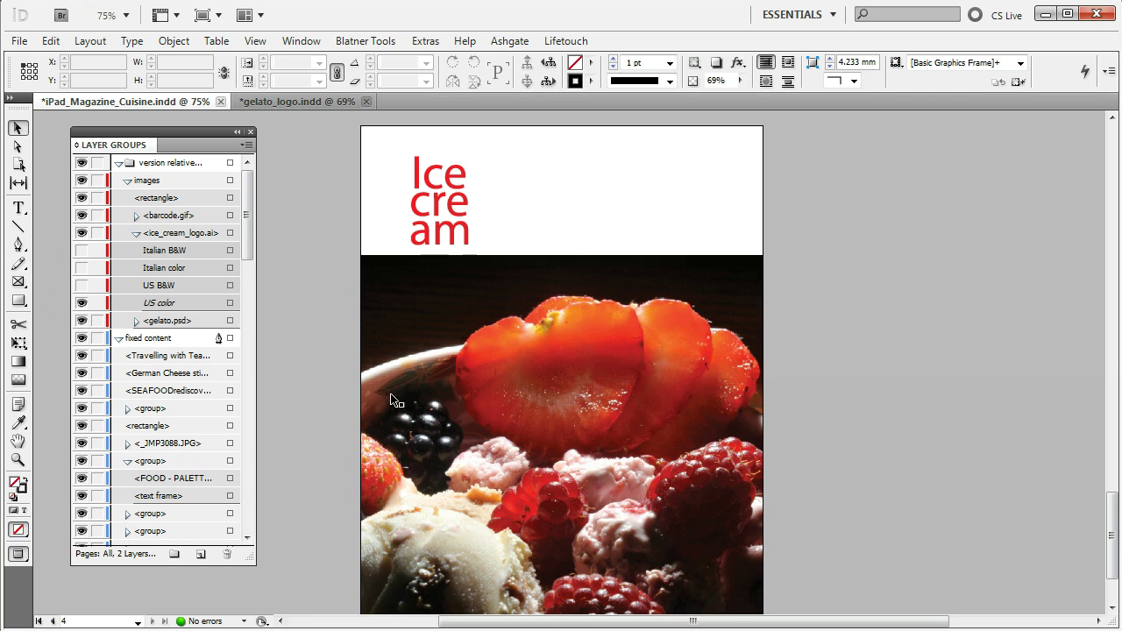
Step: Expand the gelato.psd item under the images layer and review its sublayers
{"action": "left_click", "coordinate": [136, 321]}
{"action": "left_click", "coordinate": [115, 399]}
{"action": "left_click", "coordinate": [98, 399]}
{"action": "left_click", "coordinate": [76, 389]}
{"action": "left_click", "coordinate": [161, 336]}
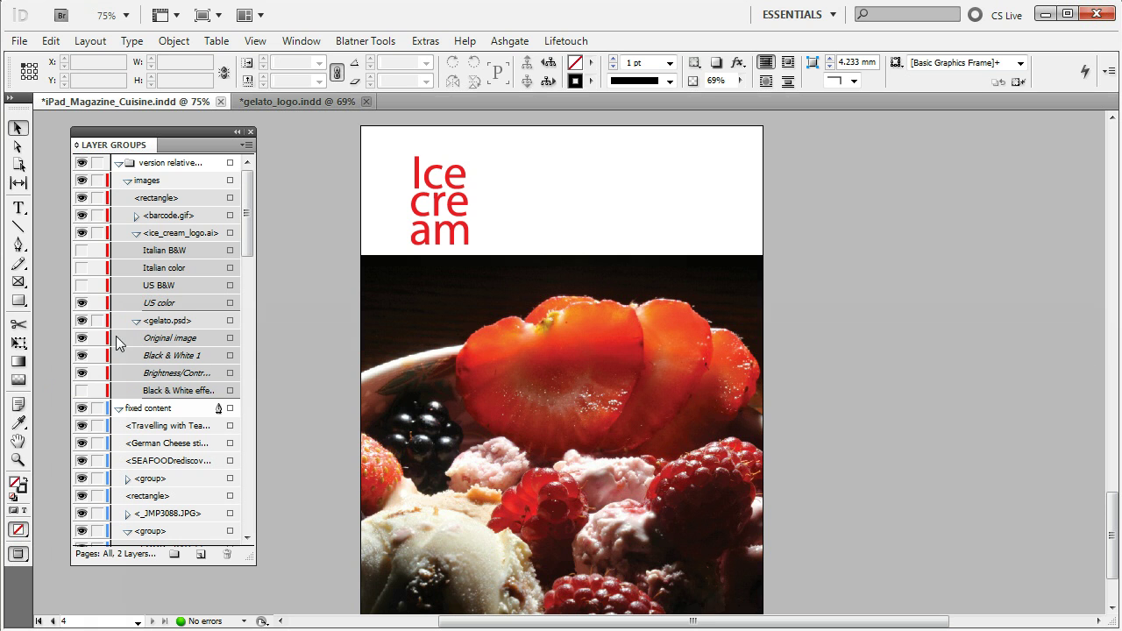
{"action": "left_click", "coordinate": [79, 369]}
{"action": "left_click", "coordinate": [81, 387]}
{"action": "left_click", "coordinate": [82, 391]}
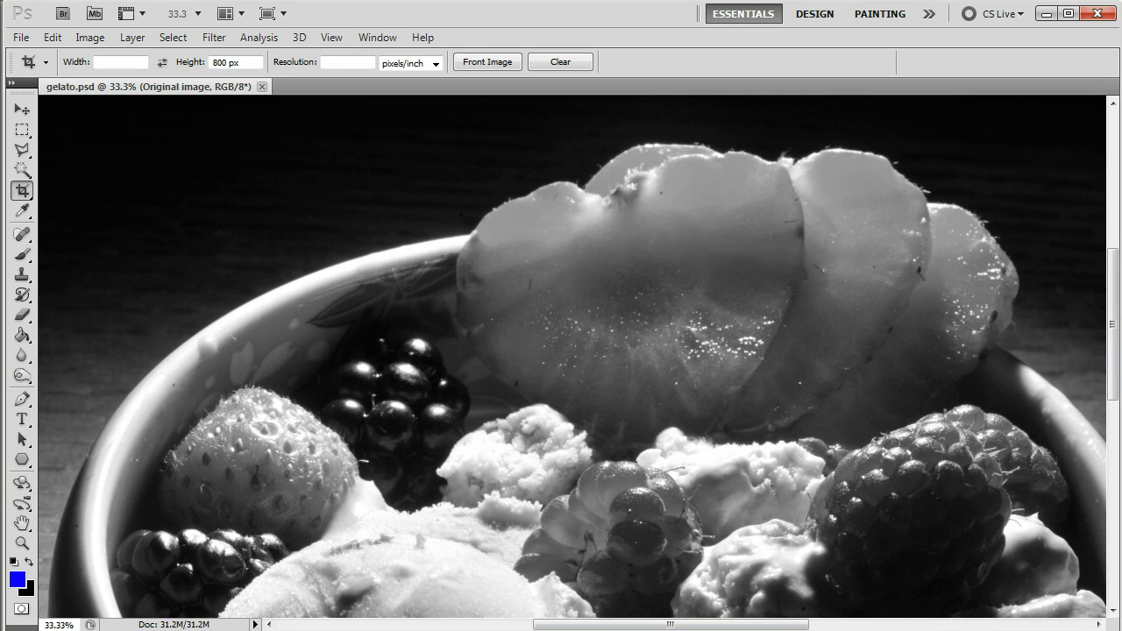
Step: In Photoshop, preview gelato.psd with the Brightness/Contrast and Black & White adjustments each hidden and shown again
{"action": "left_click_drag", "start_coordinate": [1121, 279], "coordinate": [827, 191]}
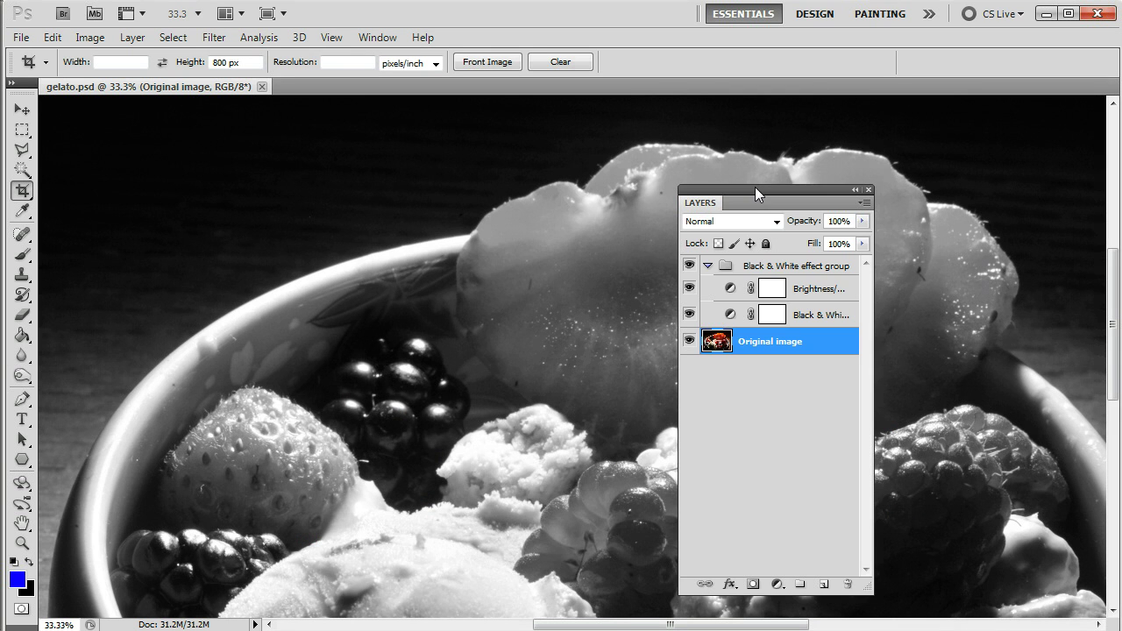
{"action": "left_click", "coordinate": [716, 345]}
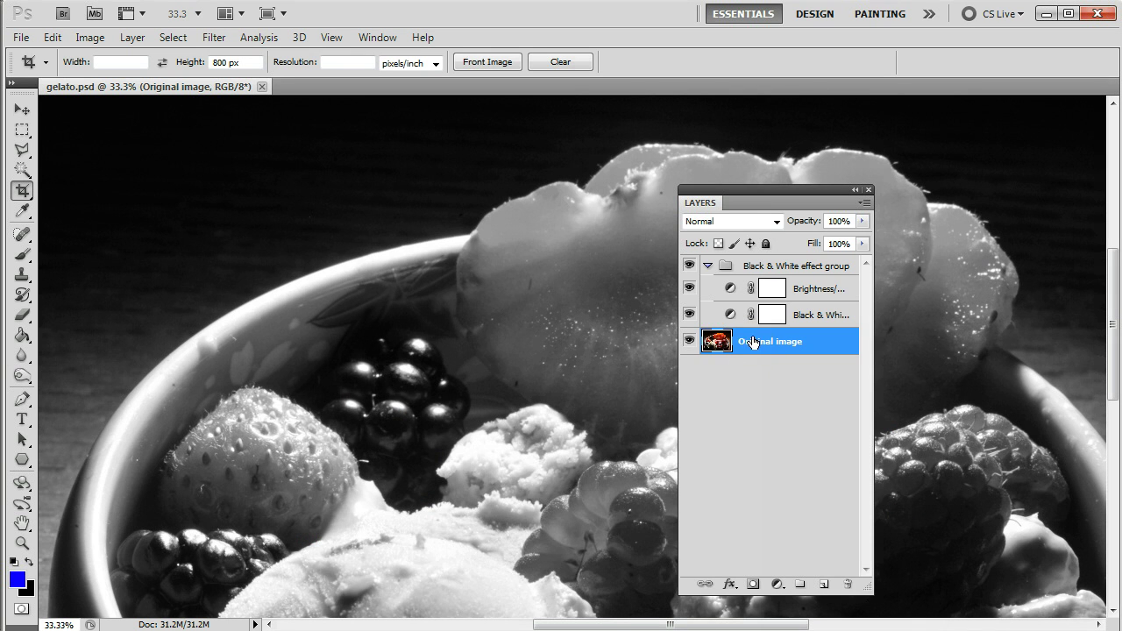
{"action": "left_click", "coordinate": [691, 288]}
{"action": "left_click", "coordinate": [691, 288]}
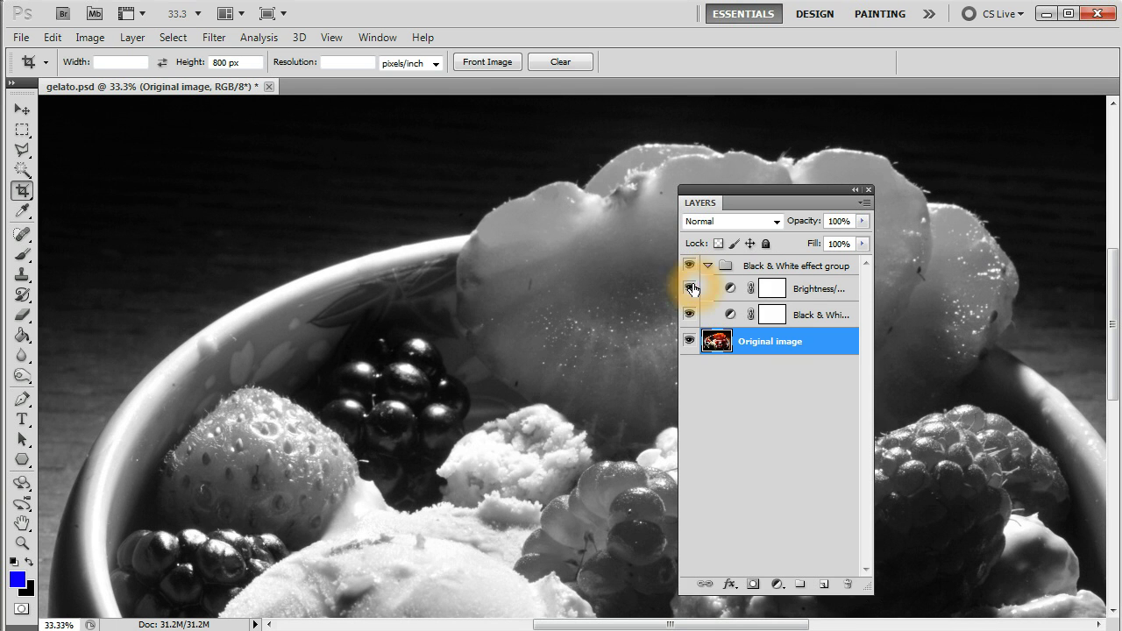
{"action": "left_click", "coordinate": [689, 315]}
{"action": "left_click", "coordinate": [689, 315]}
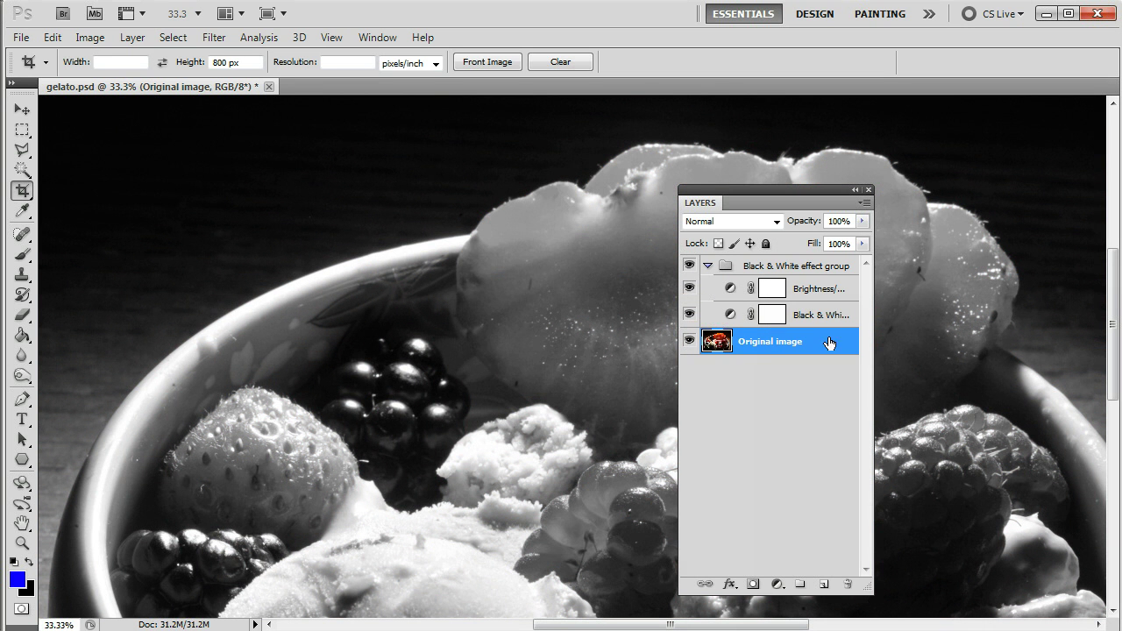
{"action": "left_click", "coordinate": [658, 566]}
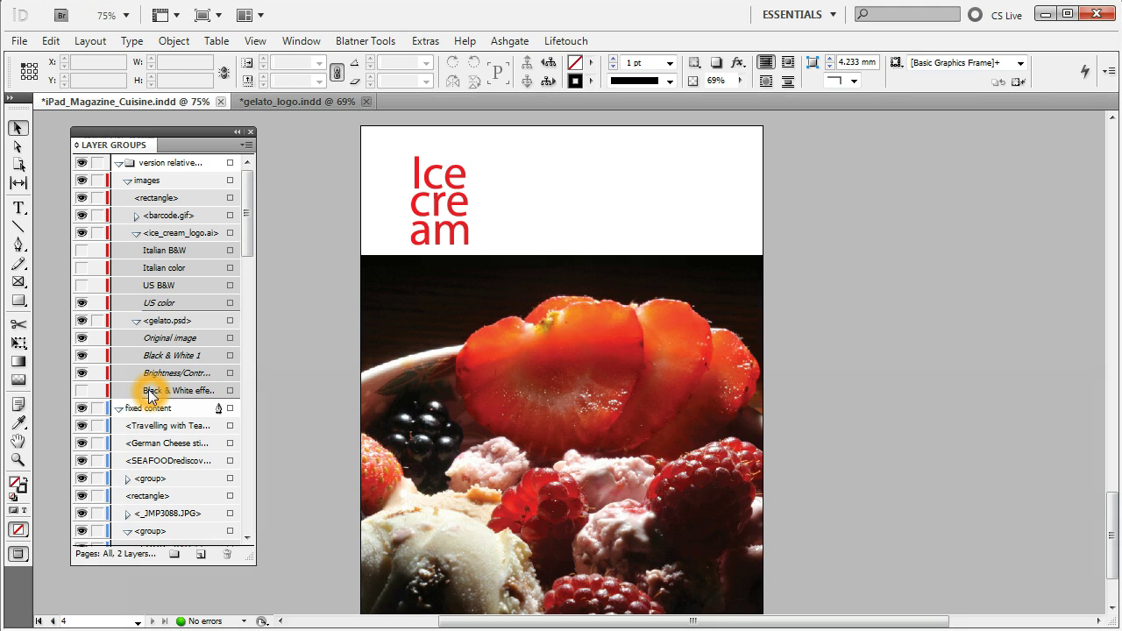
Step: In InDesign, show the Black & White effect group of gelato.psd and switch the logo from US color to US B&W
{"action": "left_click", "coordinate": [81, 391]}
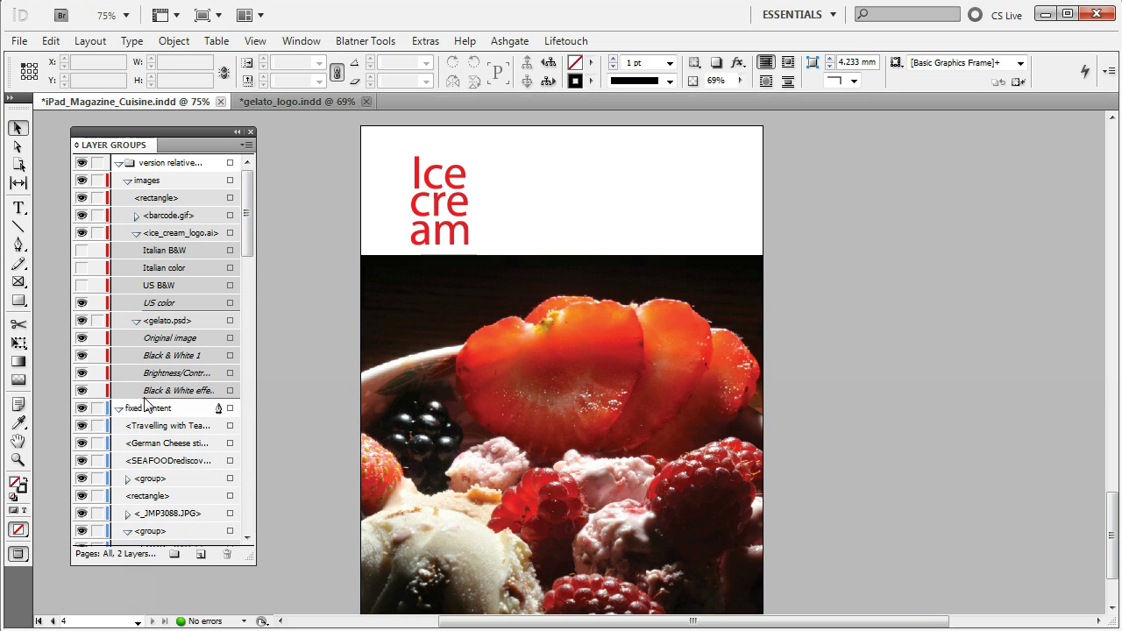
{"action": "scroll", "coordinate": [508, 337], "scroll_direction": "down", "scroll_amount": 1}
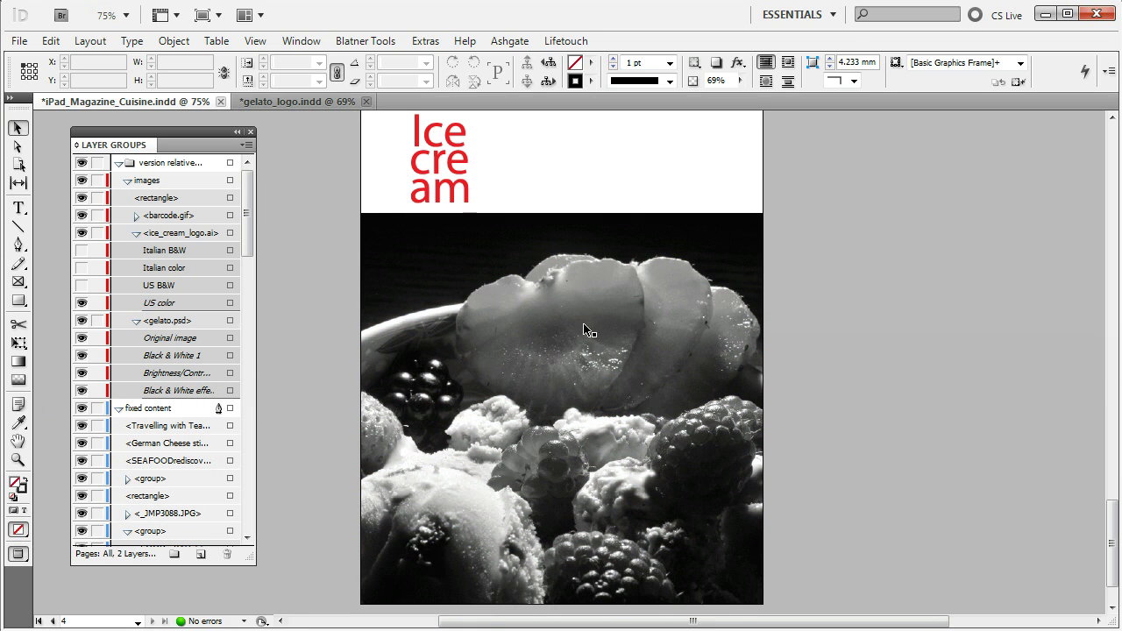
{"action": "left_click", "coordinate": [106, 256]}
{"action": "left_click", "coordinate": [96, 295]}
{"action": "left_click", "coordinate": [77, 282]}
{"action": "left_click", "coordinate": [81, 302]}
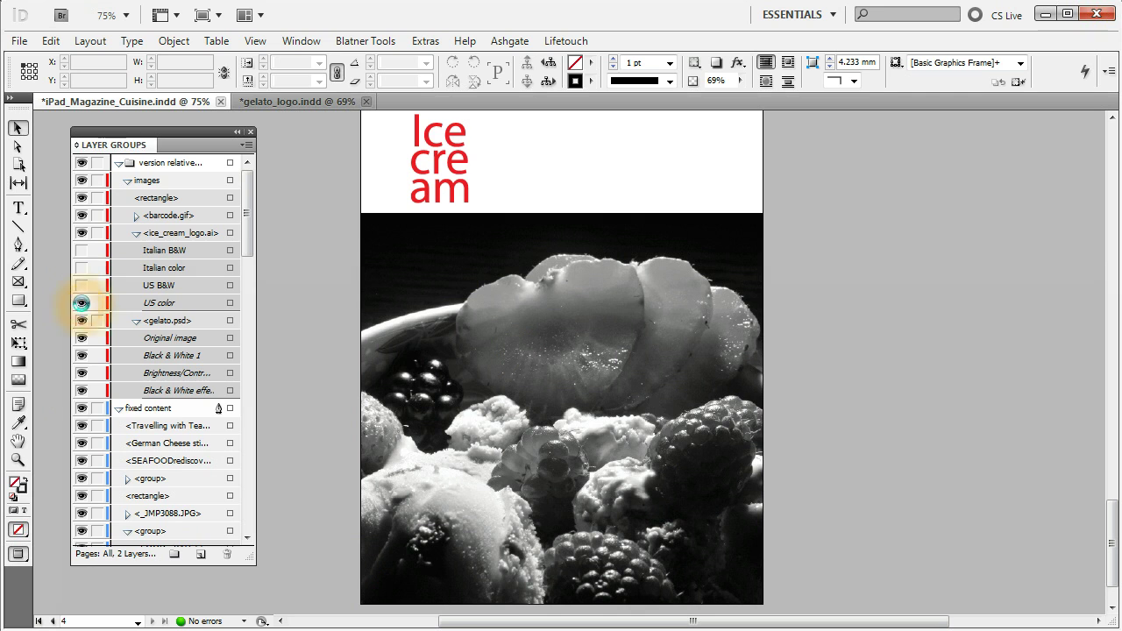
{"action": "left_click", "coordinate": [81, 286]}
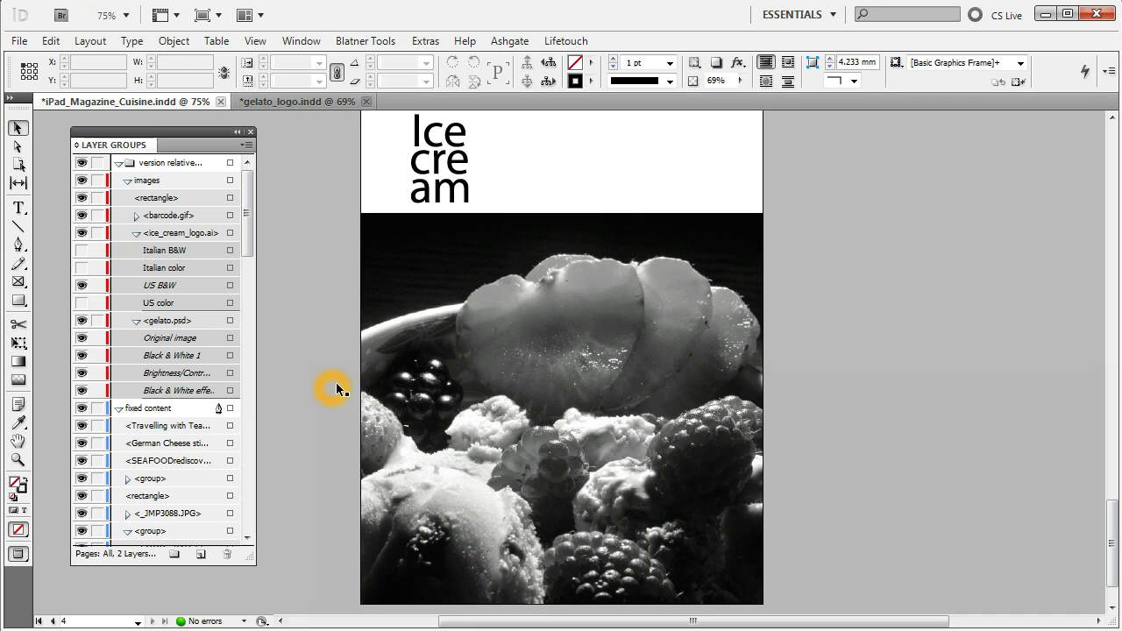
{"action": "scroll", "coordinate": [341, 382], "scroll_direction": "up", "scroll_amount": 1}
{"action": "scroll", "coordinate": [462, 457], "scroll_direction": "down", "scroll_amount": 1}
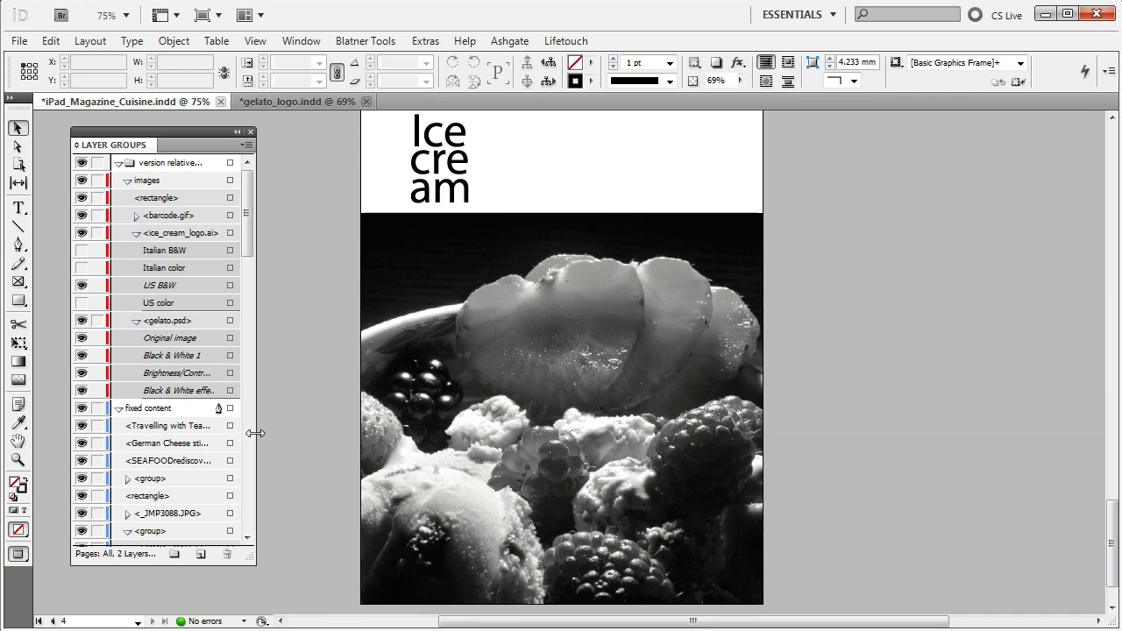
Step: Preview gelato.psd with its Brightness/Contrast and Black & White 1 layers hidden, and show both layers again
{"action": "left_click", "coordinate": [80, 371]}
{"action": "left_click", "coordinate": [84, 372]}
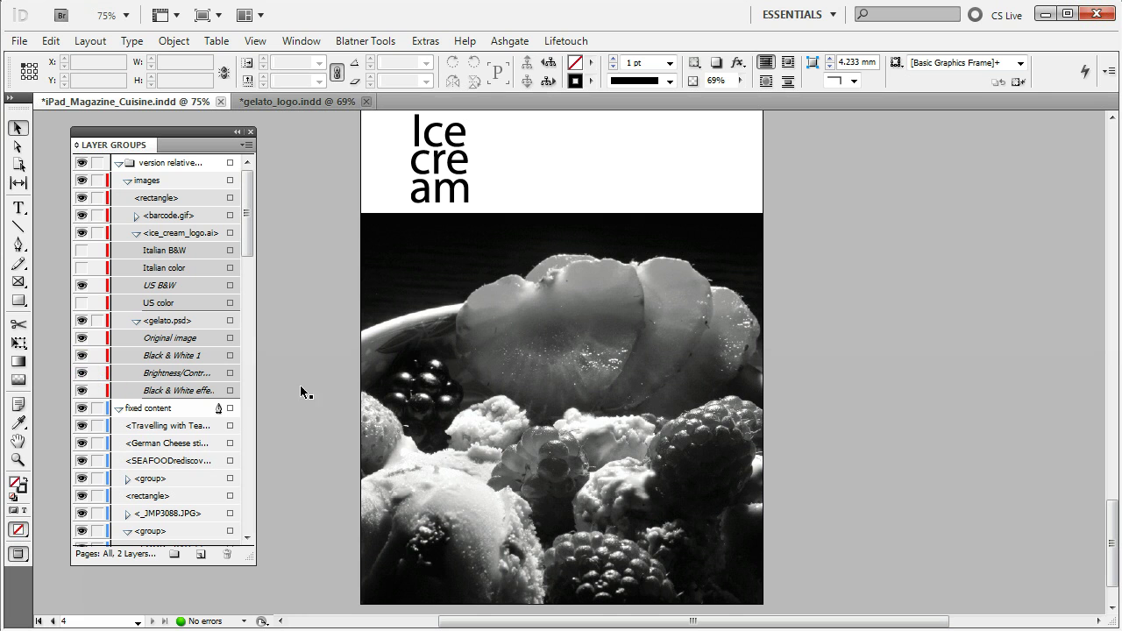
{"action": "left_click", "coordinate": [82, 374]}
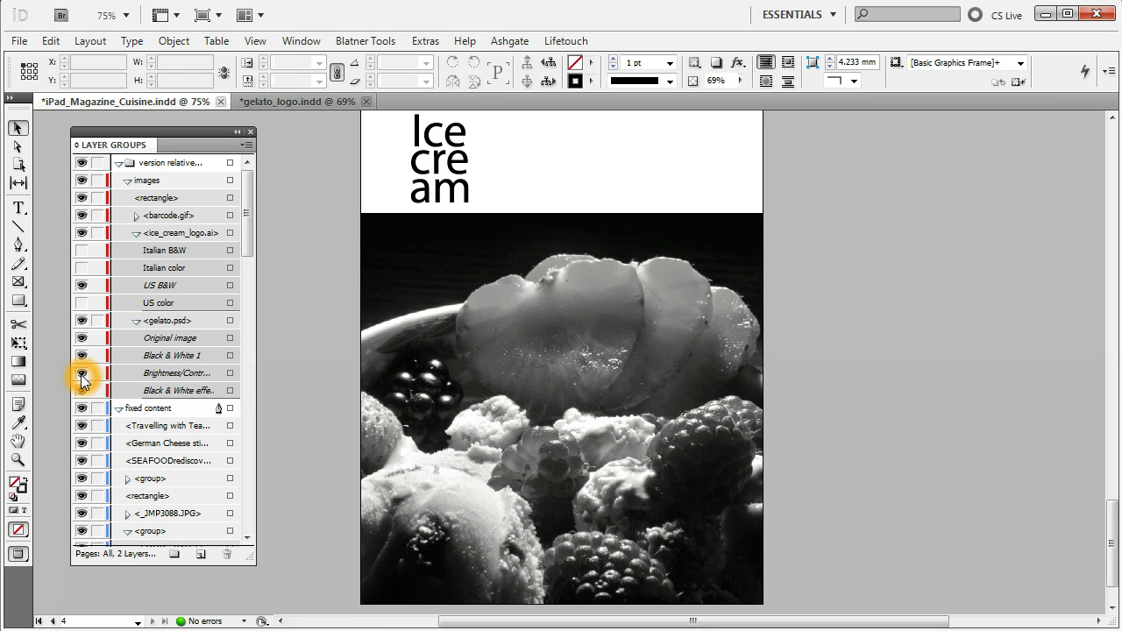
{"action": "left_click", "coordinate": [83, 372]}
{"action": "left_click", "coordinate": [84, 356]}
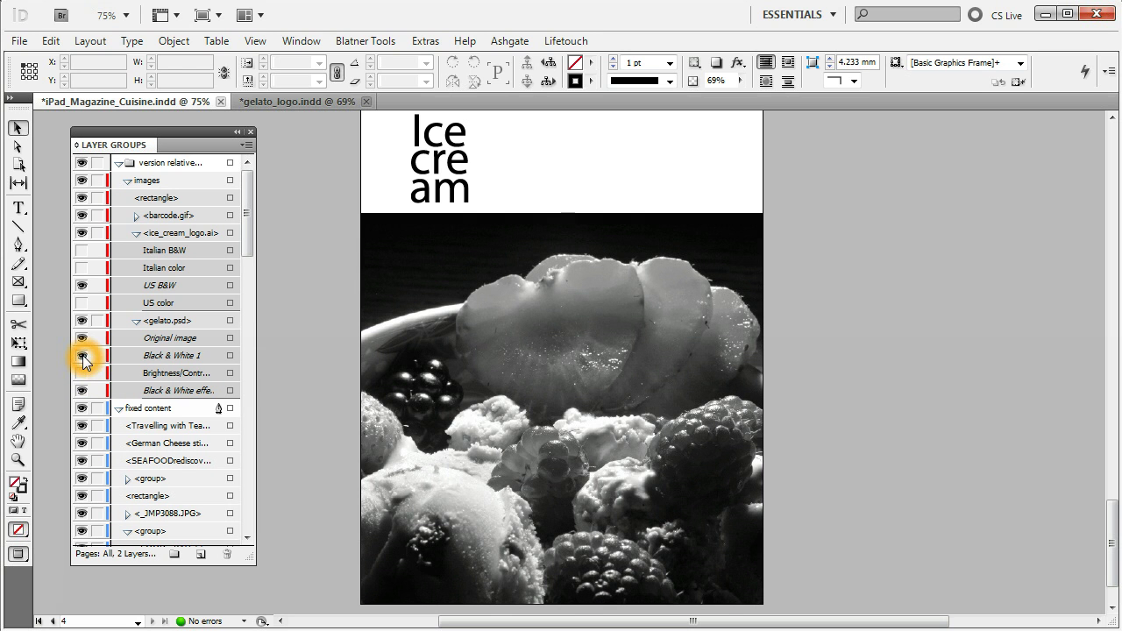
{"action": "left_click", "coordinate": [82, 356]}
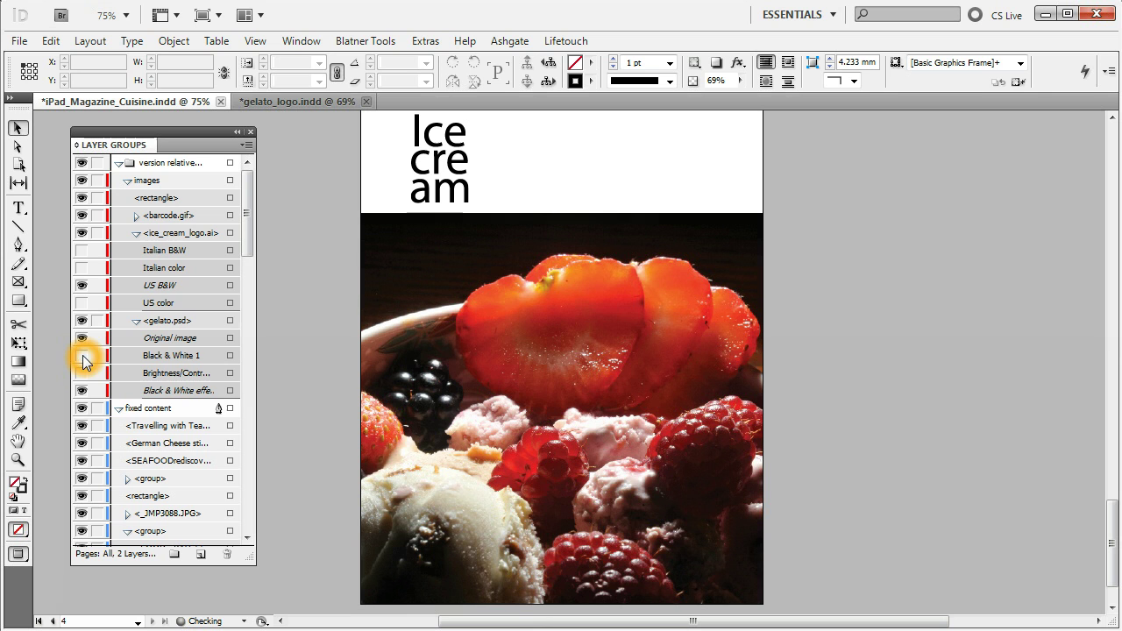
{"action": "left_click", "coordinate": [82, 373]}
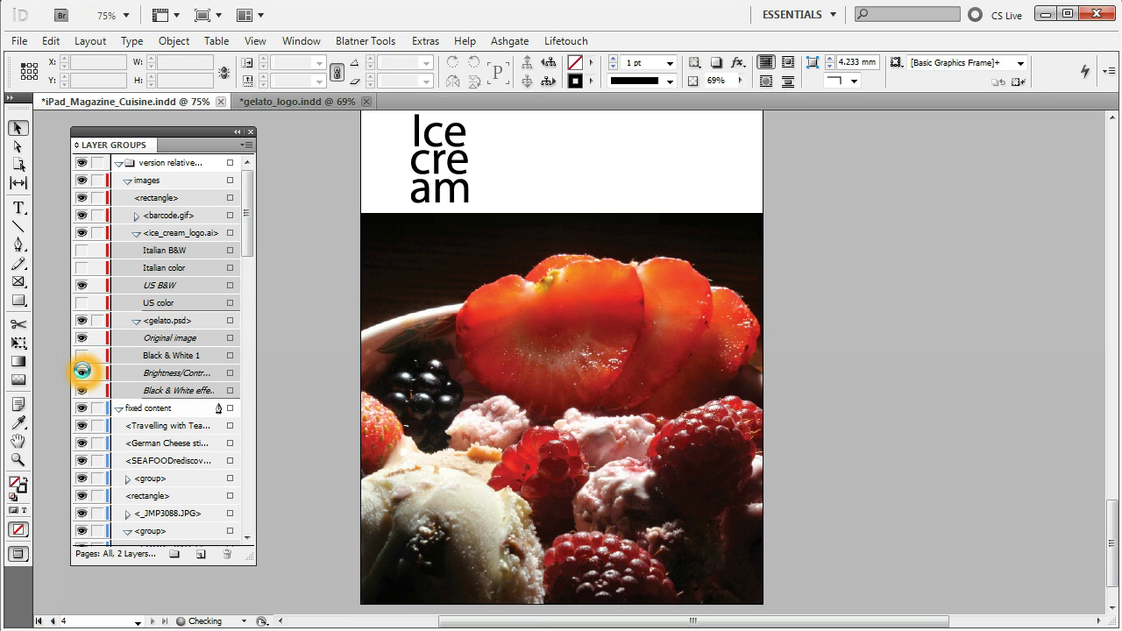
{"action": "left_click", "coordinate": [82, 356]}
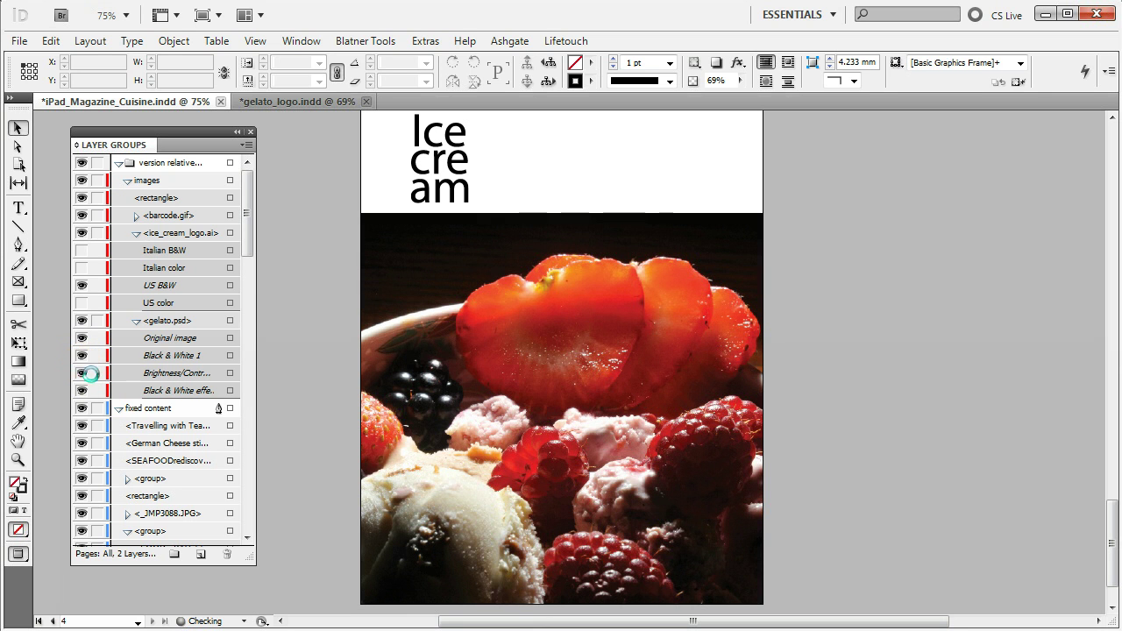
Step: Hide the Black & White effect group of gelato.psd and collapse the images and fixed content layers
{"action": "left_click", "coordinate": [83, 390]}
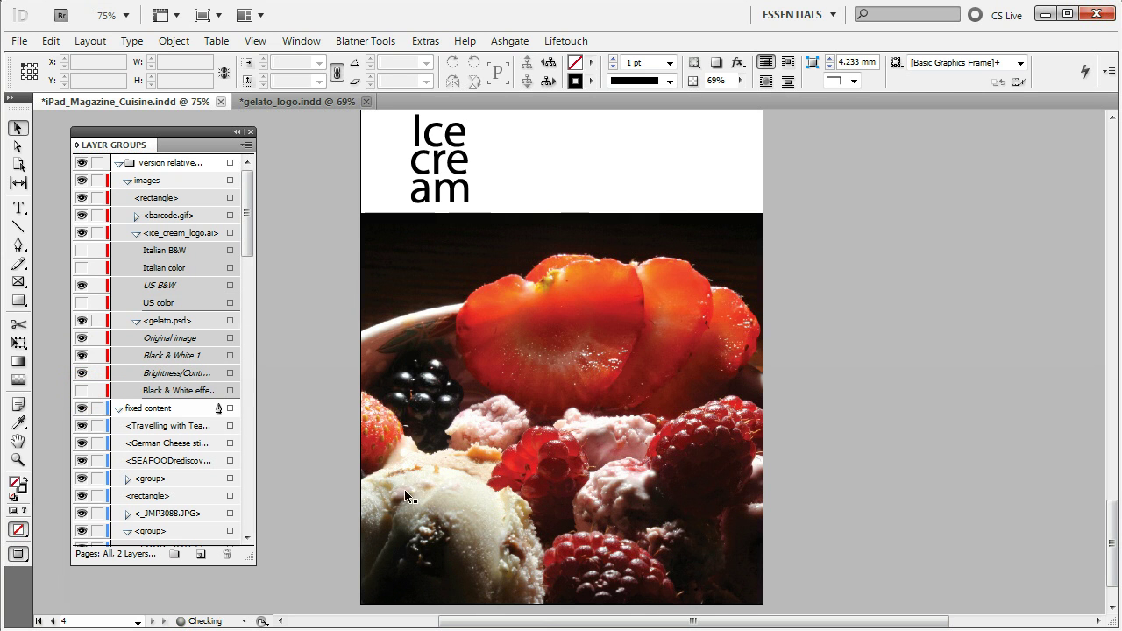
{"action": "left_click", "coordinate": [358, 402]}
{"action": "left_click", "coordinate": [18, 123]}
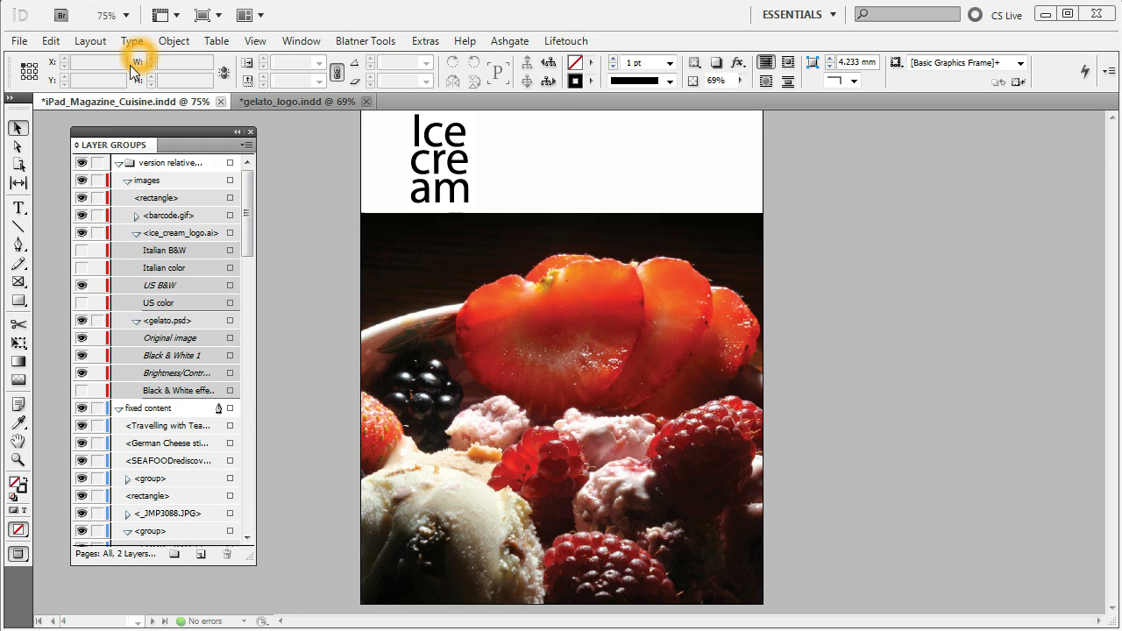
{"action": "left_click", "coordinate": [127, 181]}
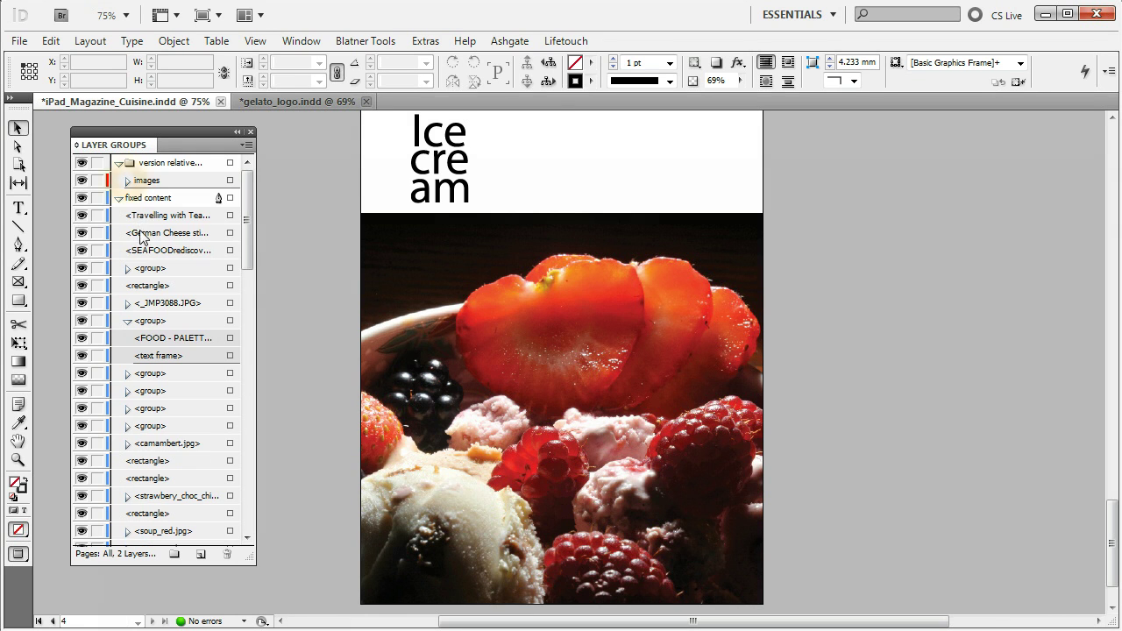
{"action": "left_click", "coordinate": [120, 199]}
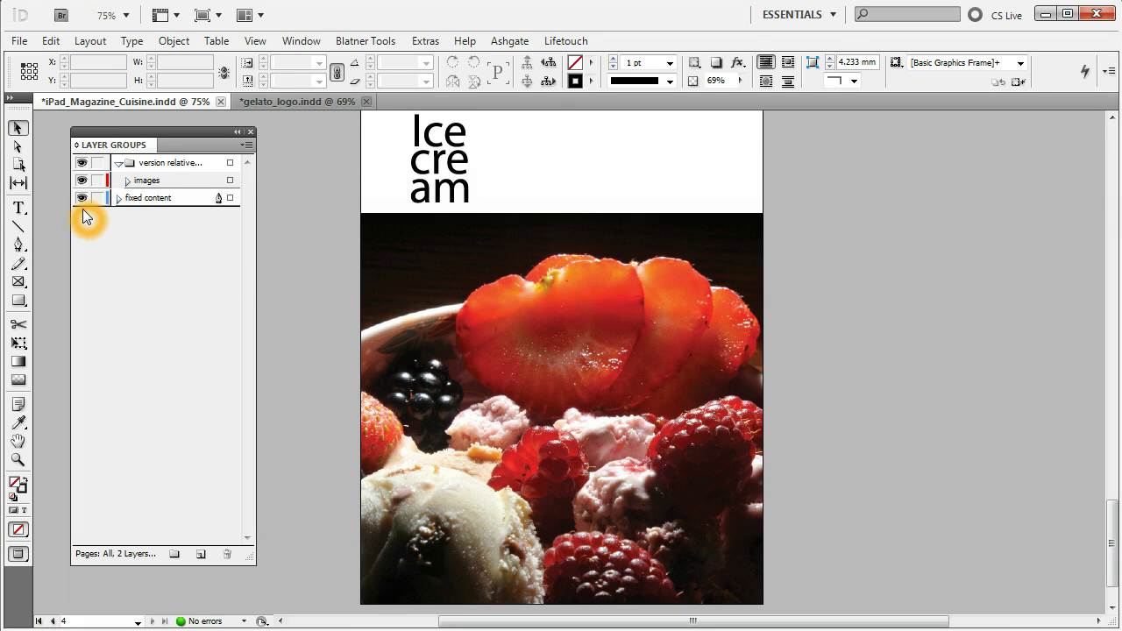
Step: Draw a text frame beside the Ice cream logo above the photo and fill it with placeholder text
{"action": "left_click", "coordinate": [16, 207]}
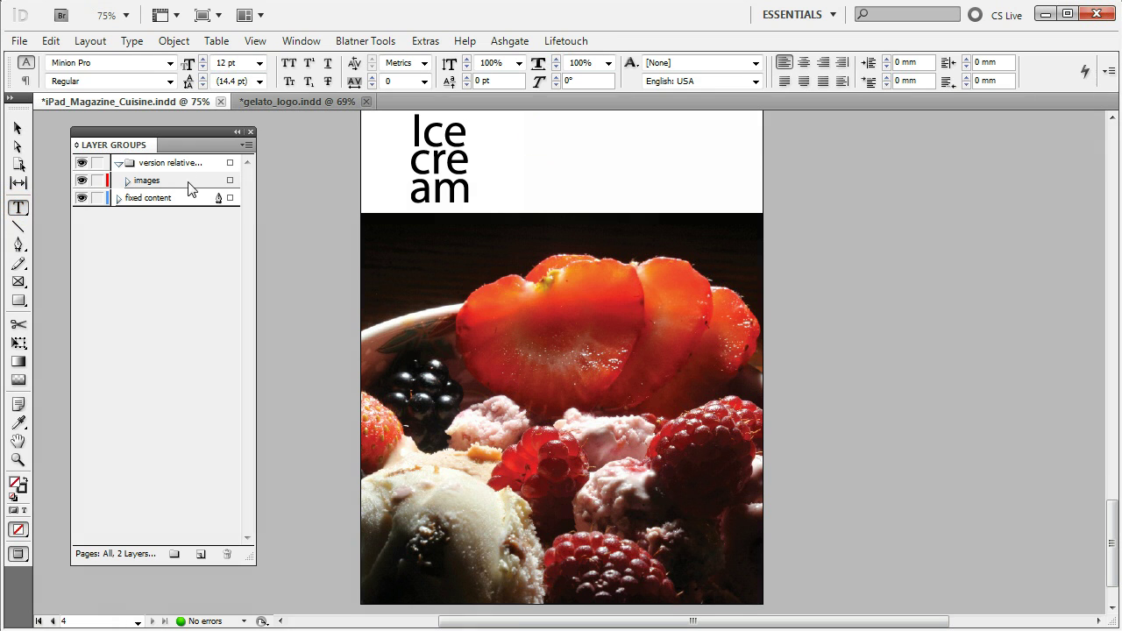
{"action": "left_click", "coordinate": [362, 178]}
{"action": "scroll", "coordinate": [438, 200], "scroll_direction": "up", "scroll_amount": 1}
{"action": "left_click_drag", "start_coordinate": [562, 164], "coordinate": [719, 248]}
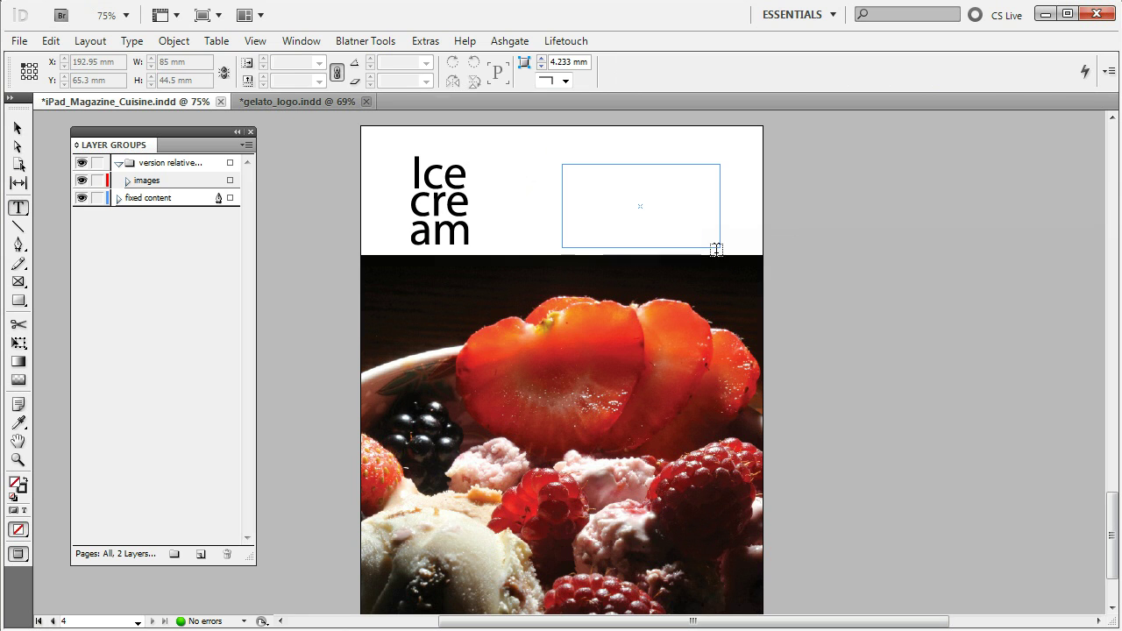
{"action": "left_click", "coordinate": [131, 41]}
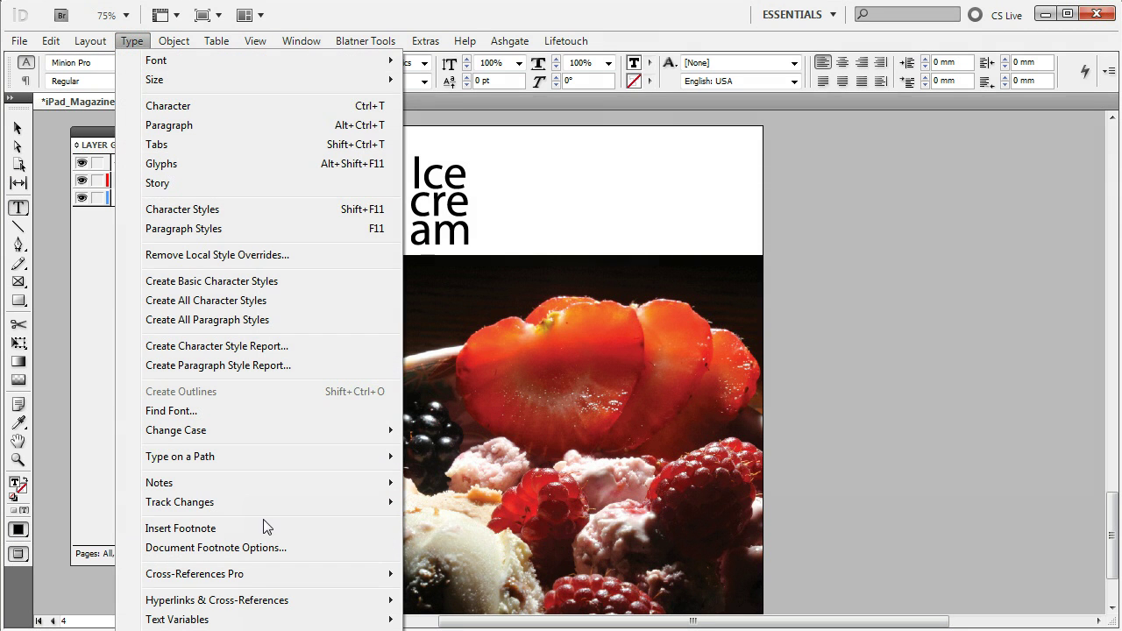
{"action": "left_click", "coordinate": [200, 630]}
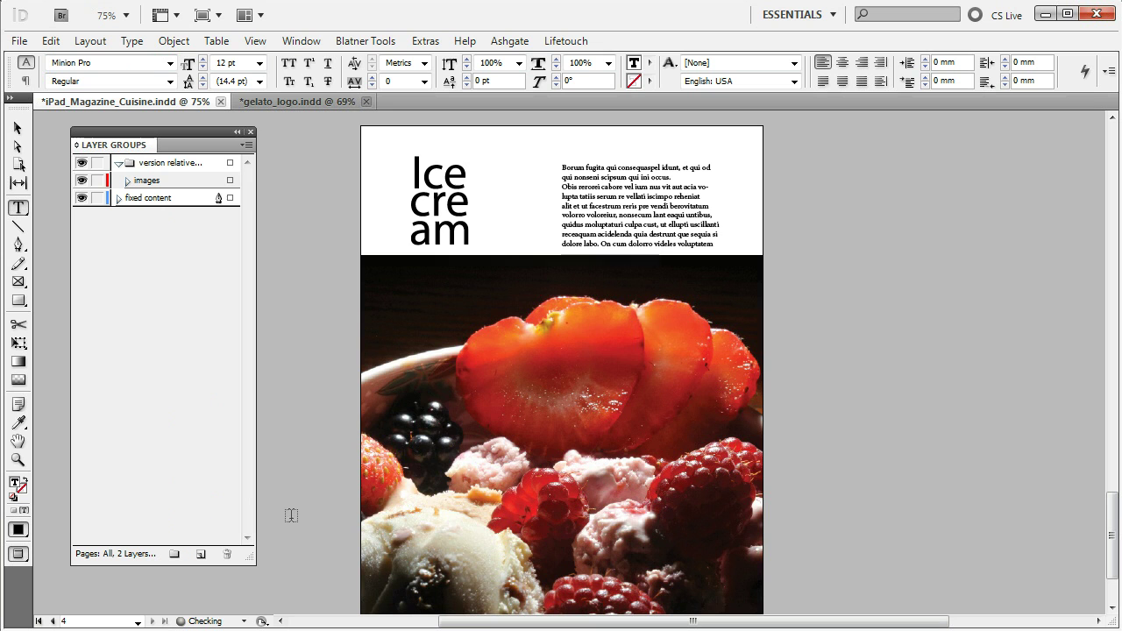
Step: Move the document's text to a separate layer, agreeing to ungroup all affected groups
{"action": "left_click", "coordinate": [247, 145]}
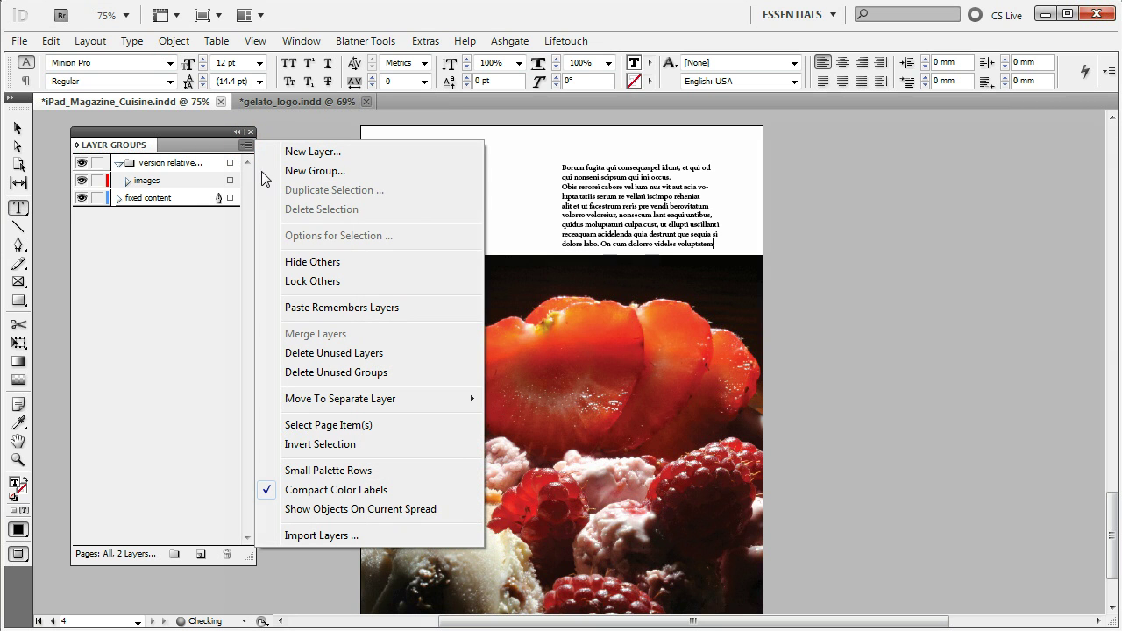
{"action": "left_click", "coordinate": [213, 132]}
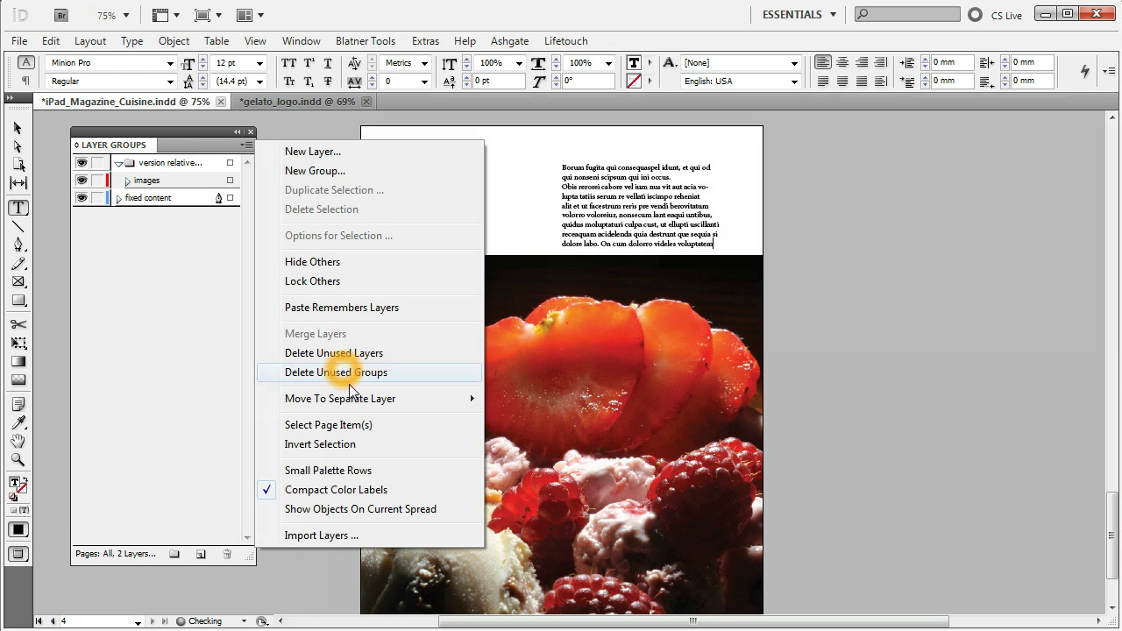
{"action": "mouse_move", "coordinate": [354, 396]}
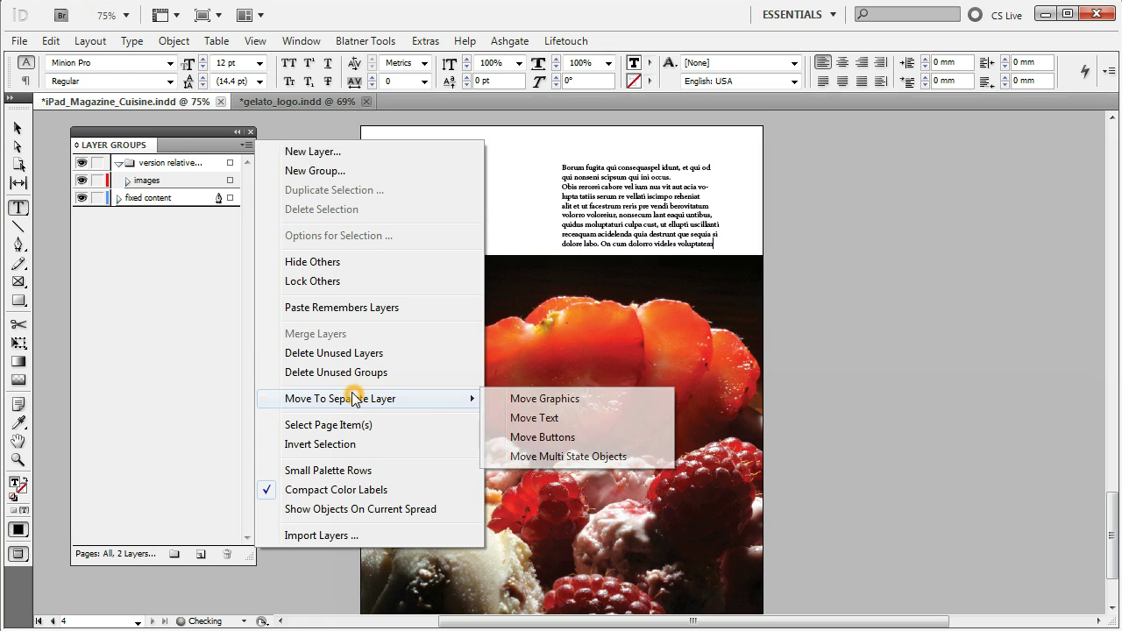
{"action": "left_click", "coordinate": [556, 415]}
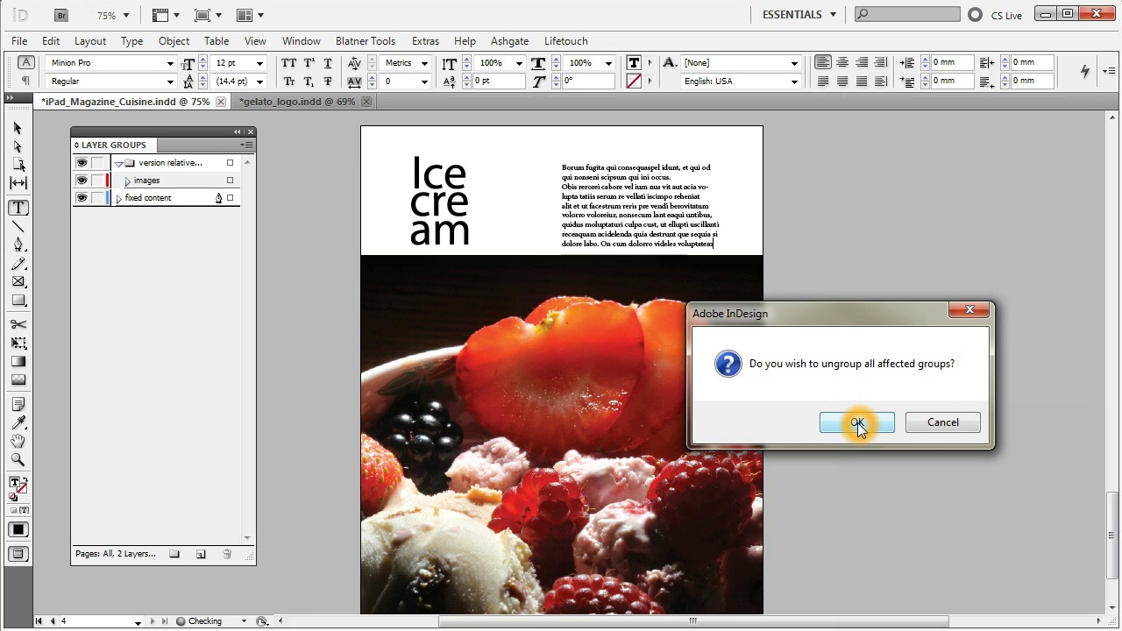
{"action": "left_click", "coordinate": [858, 425]}
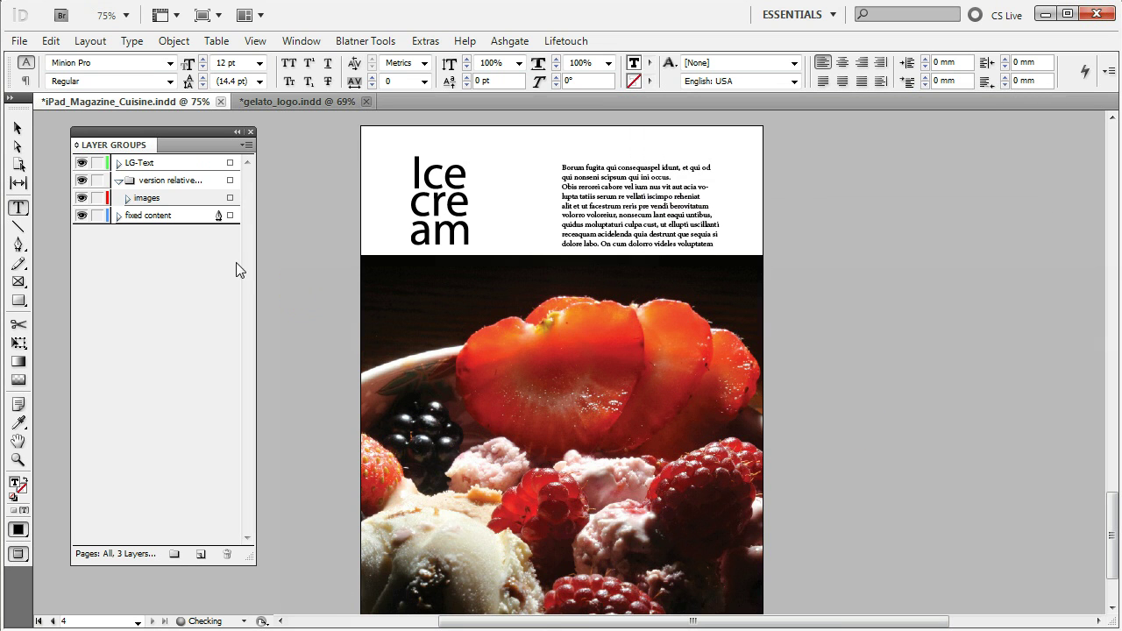
Step: Expand the LG-Text layer and look through the text frames it contains
{"action": "left_click", "coordinate": [123, 174]}
{"action": "left_click", "coordinate": [119, 163]}
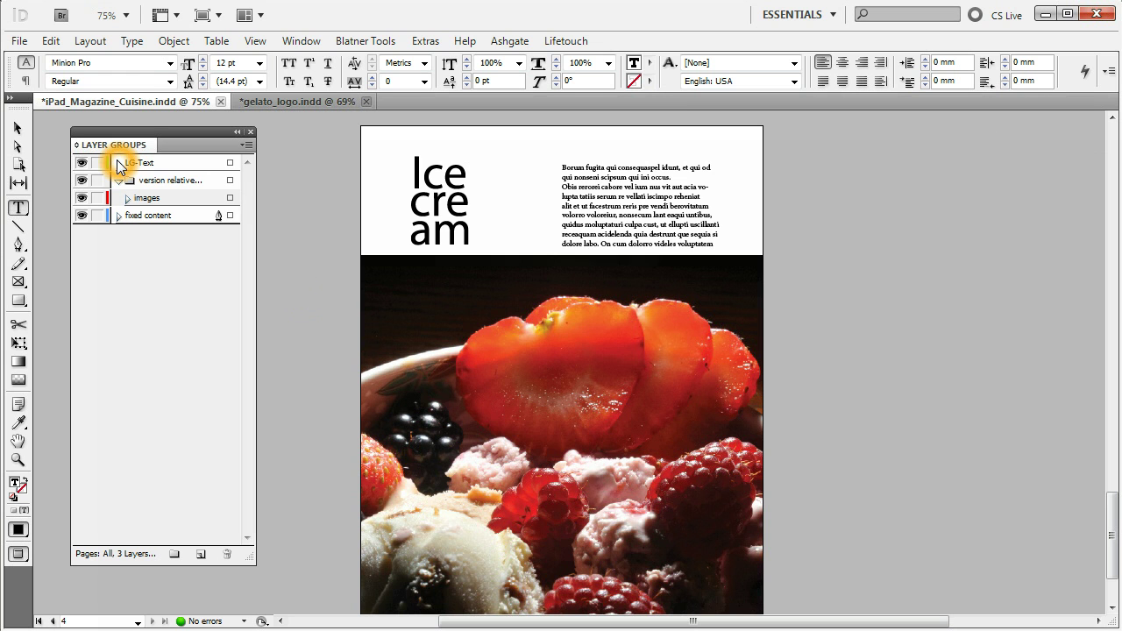
{"action": "left_click_drag", "start_coordinate": [248, 218], "coordinate": [252, 367]}
{"action": "left_click", "coordinate": [184, 383]}
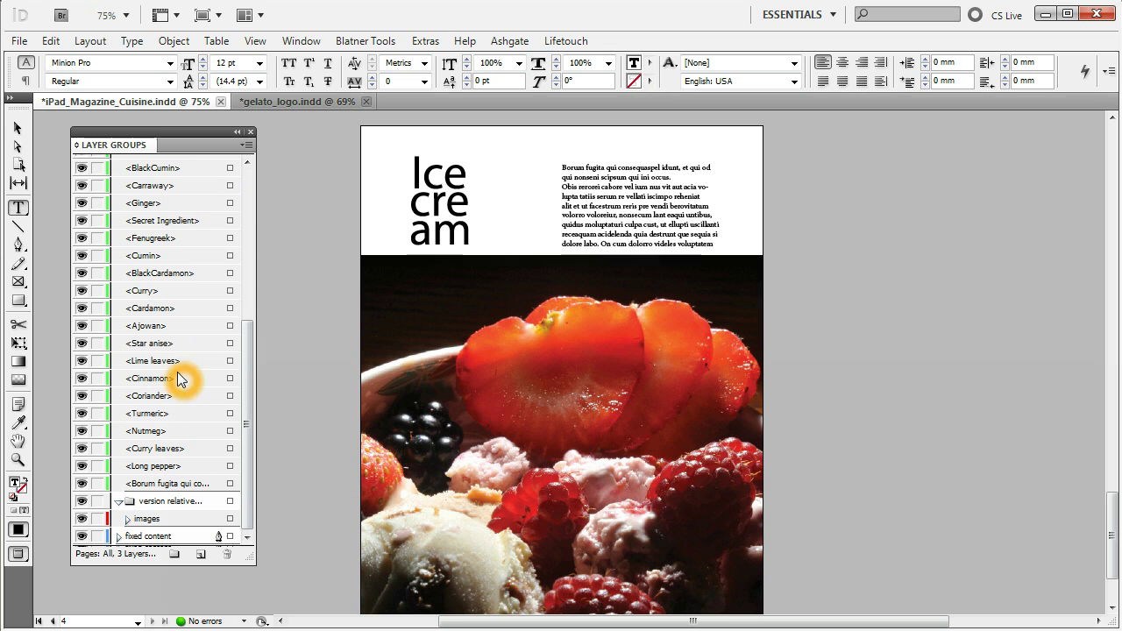
{"action": "scroll", "coordinate": [214, 363], "scroll_direction": "up", "scroll_amount": 1}
Step: Switch from preview to the normal view with frame edges and select the placeholder text frame beside the Ice cream logo
{"action": "left_click", "coordinate": [697, 219]}
{"action": "left_click", "coordinate": [18, 128]}
{"action": "left_click", "coordinate": [603, 213]}
{"action": "left_click", "coordinate": [920, 332]}
{"action": "key", "text": "w"}
{"action": "left_click", "coordinate": [731, 289]}
{"action": "left_click", "coordinate": [627, 201]}
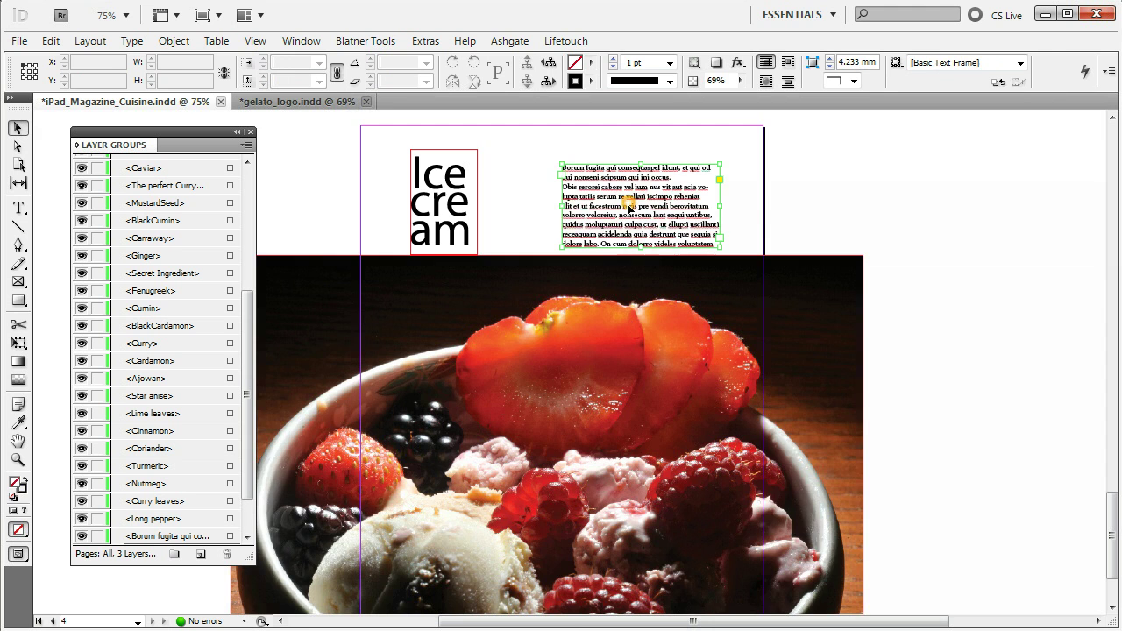
{"action": "left_click", "coordinate": [627, 205]}
Step: Examine the text frames on the perfect Curry mix page, selecting the Mustard Seed label to check its layer
{"action": "scroll", "coordinate": [664, 248], "scroll_direction": "up", "scroll_amount": 6}
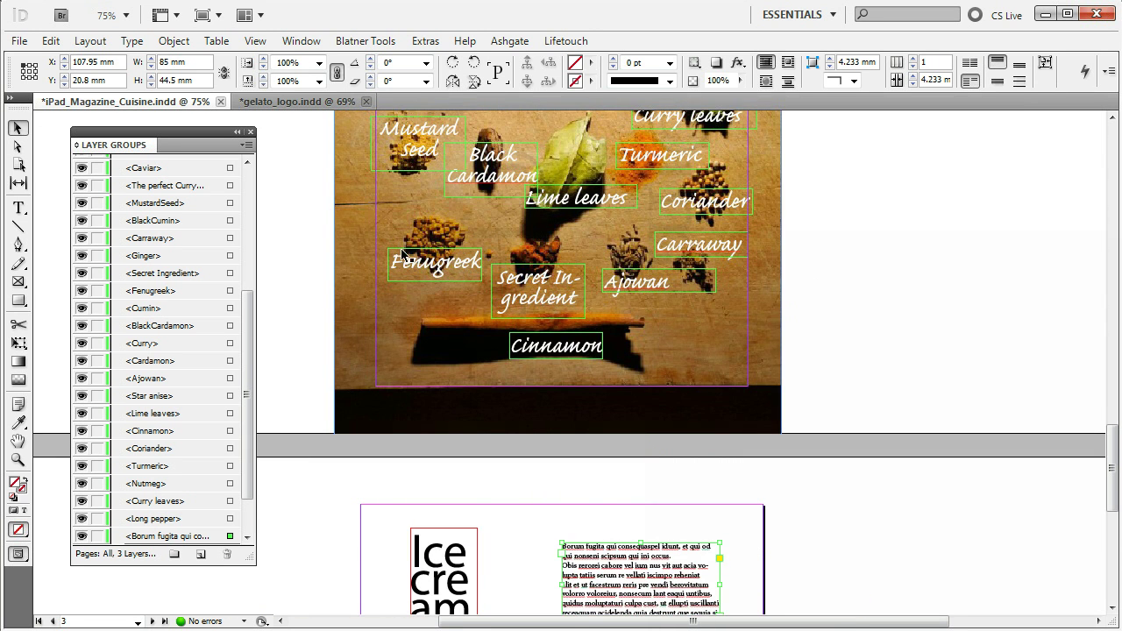
{"action": "scroll", "coordinate": [402, 254], "scroll_direction": "up", "scroll_amount": 5}
{"action": "left_click", "coordinate": [417, 352]}
{"action": "scroll", "coordinate": [419, 360], "scroll_direction": "up", "scroll_amount": 4}
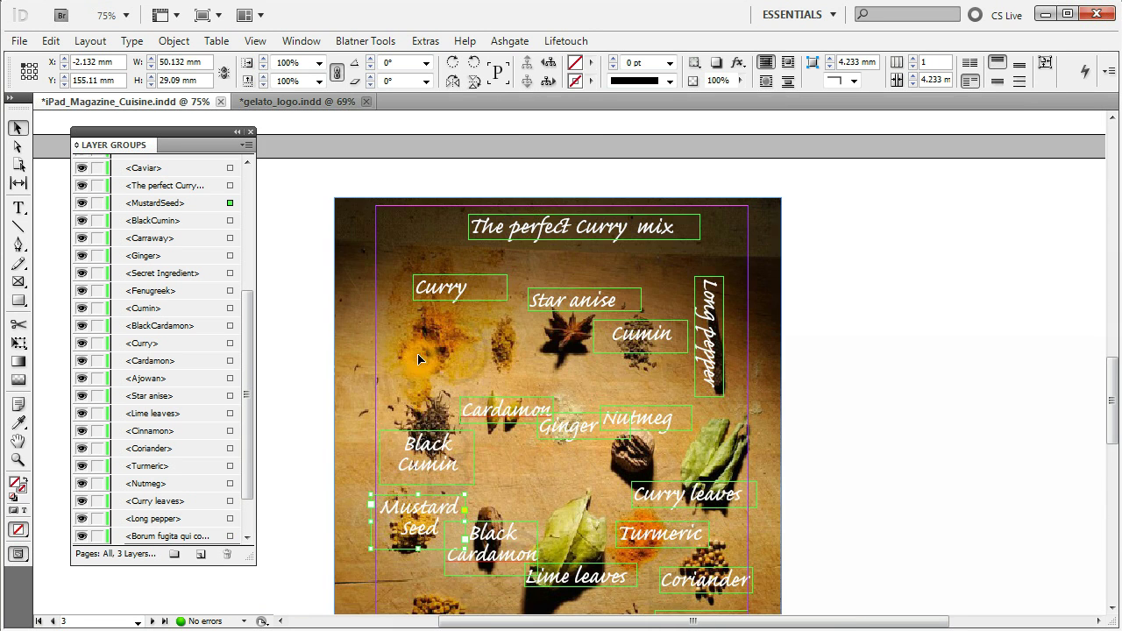
{"action": "scroll", "coordinate": [419, 360], "scroll_direction": "up", "scroll_amount": 4}
{"action": "scroll", "coordinate": [418, 360], "scroll_direction": "down", "scroll_amount": 3}
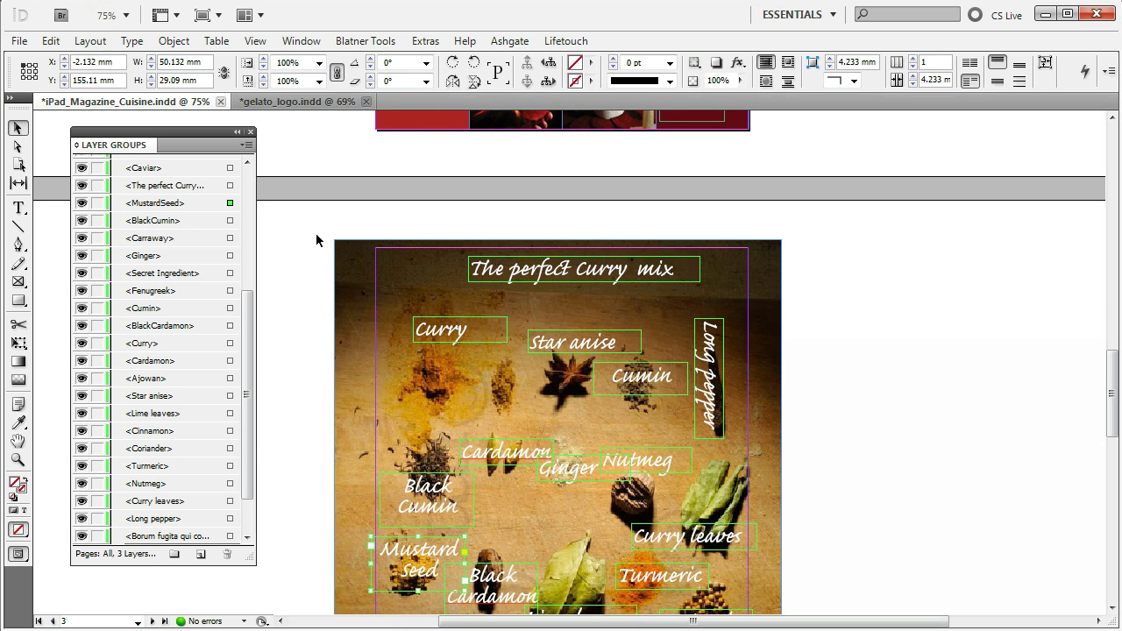
Step: Collapse the LG-Text layer and move the document's graphics to a separate layer
{"action": "left_click_drag", "start_coordinate": [251, 325], "coordinate": [249, 162]}
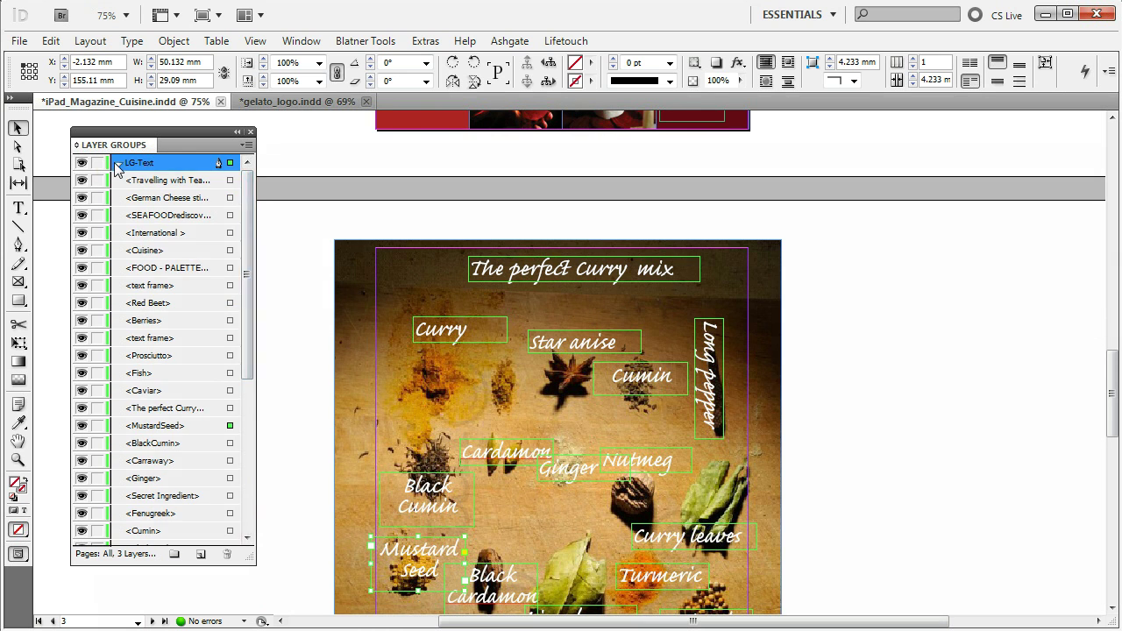
{"action": "left_click", "coordinate": [119, 163]}
{"action": "left_click", "coordinate": [249, 145]}
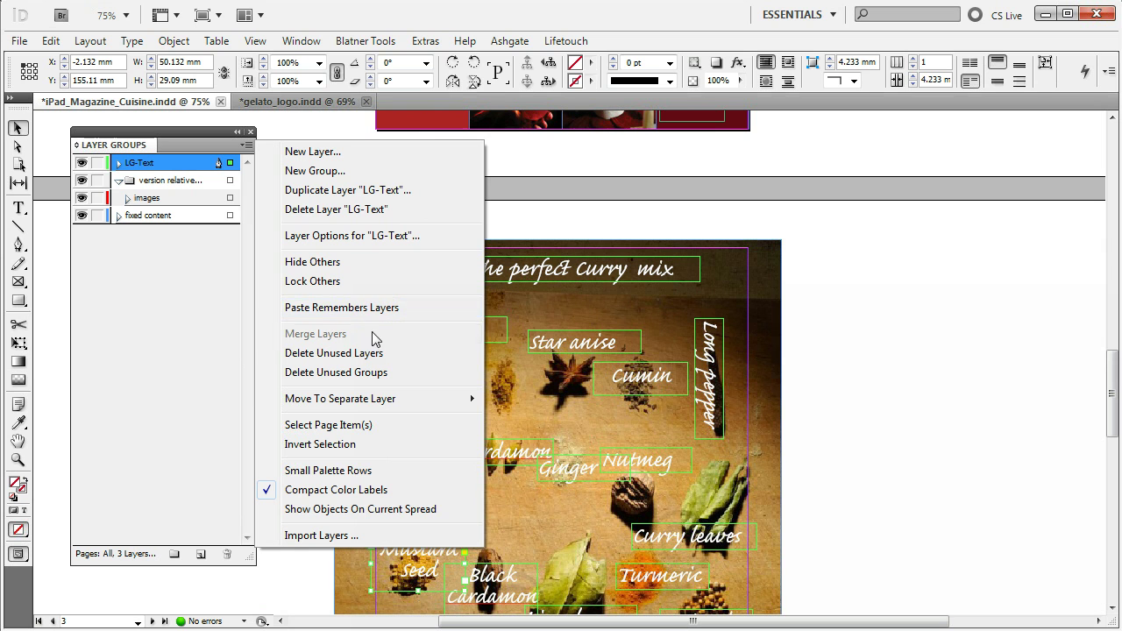
{"action": "mouse_move", "coordinate": [379, 405]}
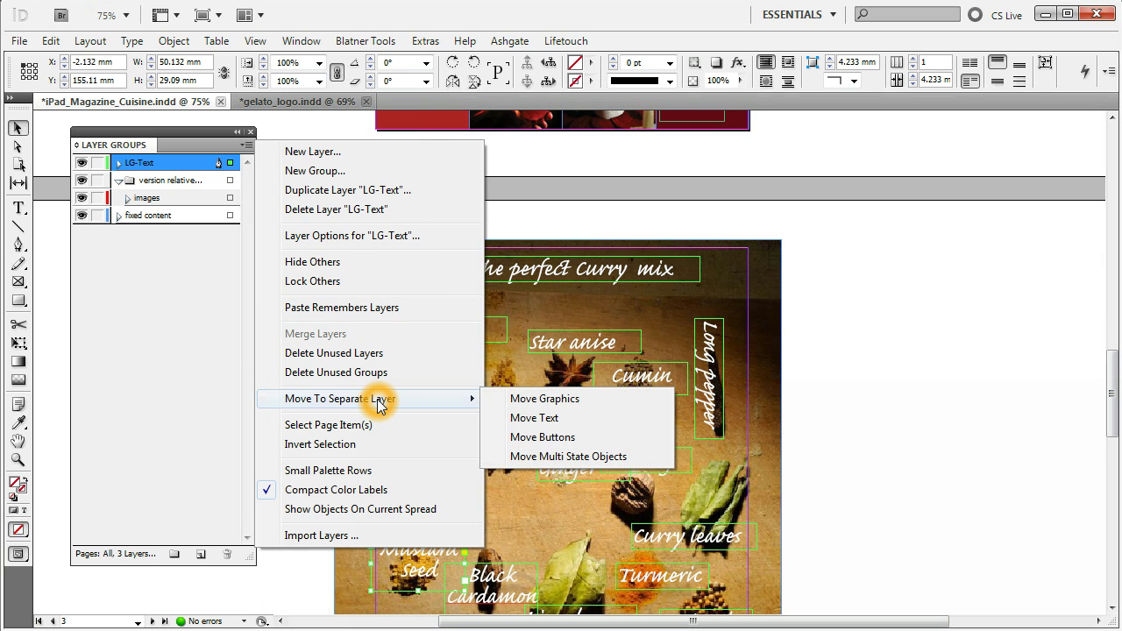
{"action": "left_click", "coordinate": [526, 400]}
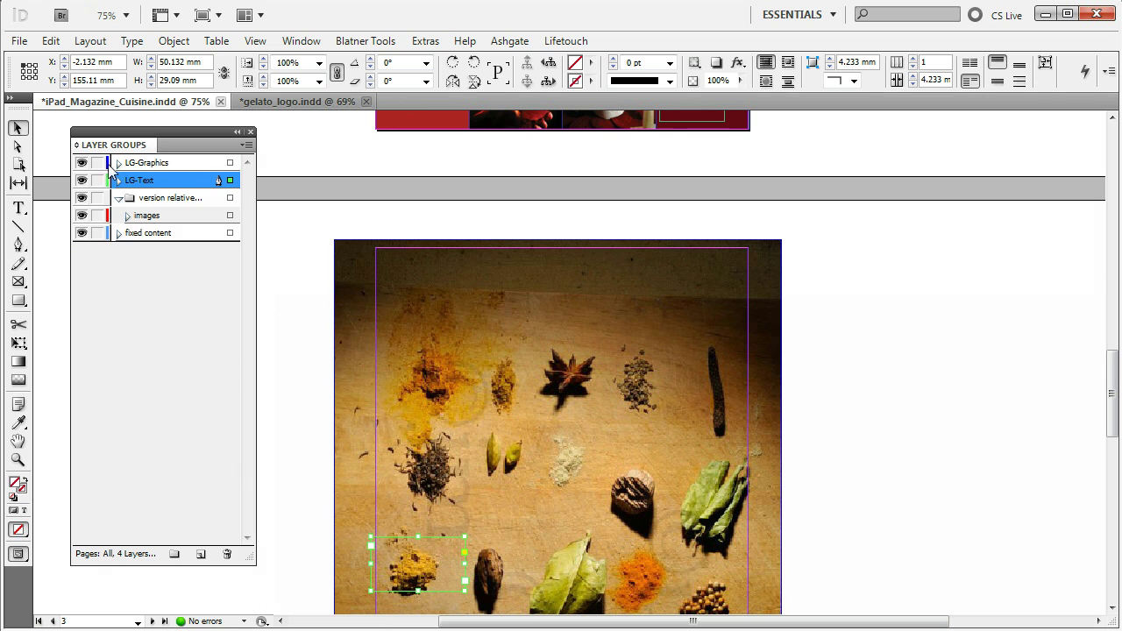
Step: Reorder the layers so LG-Graphics sits directly below LG-Text, and keep LG-Graphics as the active layer
{"action": "left_click_drag", "start_coordinate": [137, 163], "coordinate": [145, 190]}
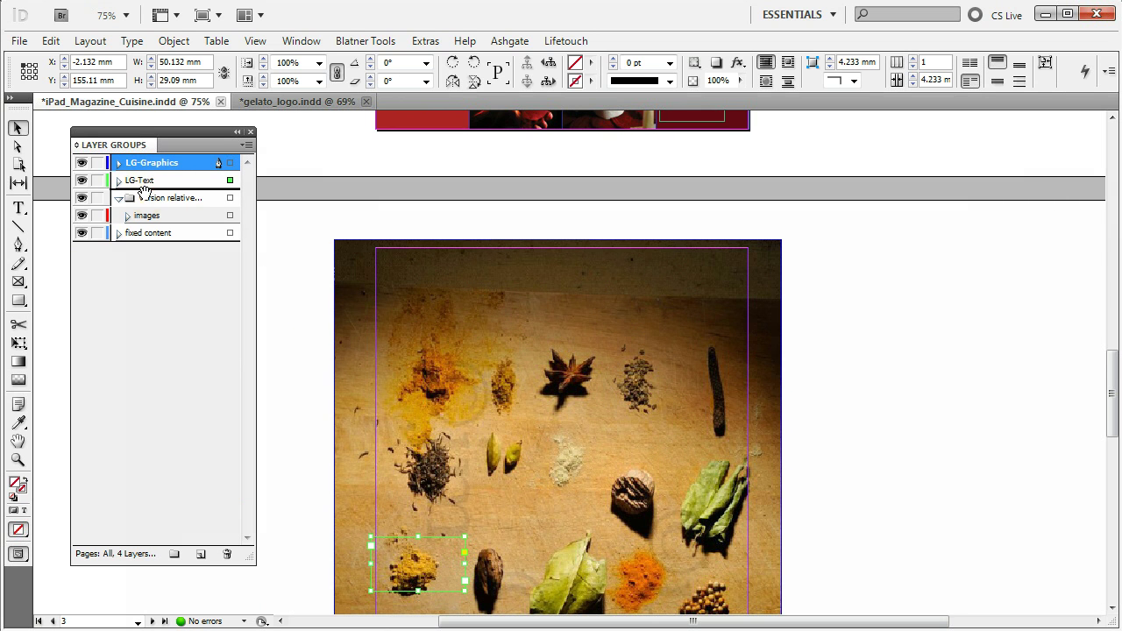
{"action": "scroll", "coordinate": [489, 409], "scroll_direction": "down", "scroll_amount": 5}
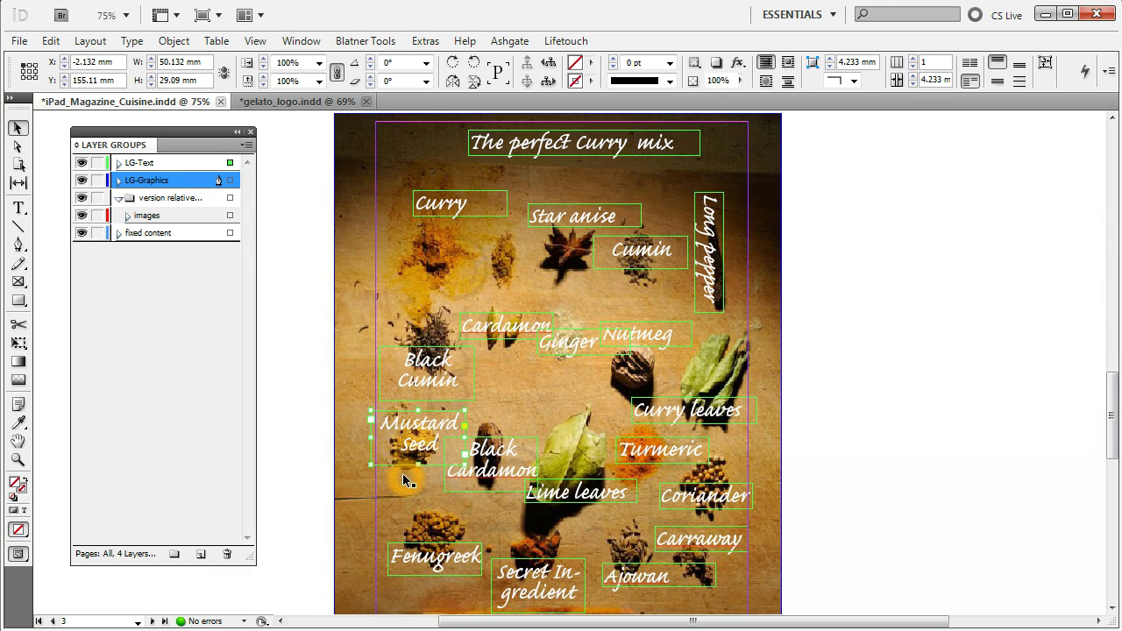
{"action": "left_click", "coordinate": [140, 183]}
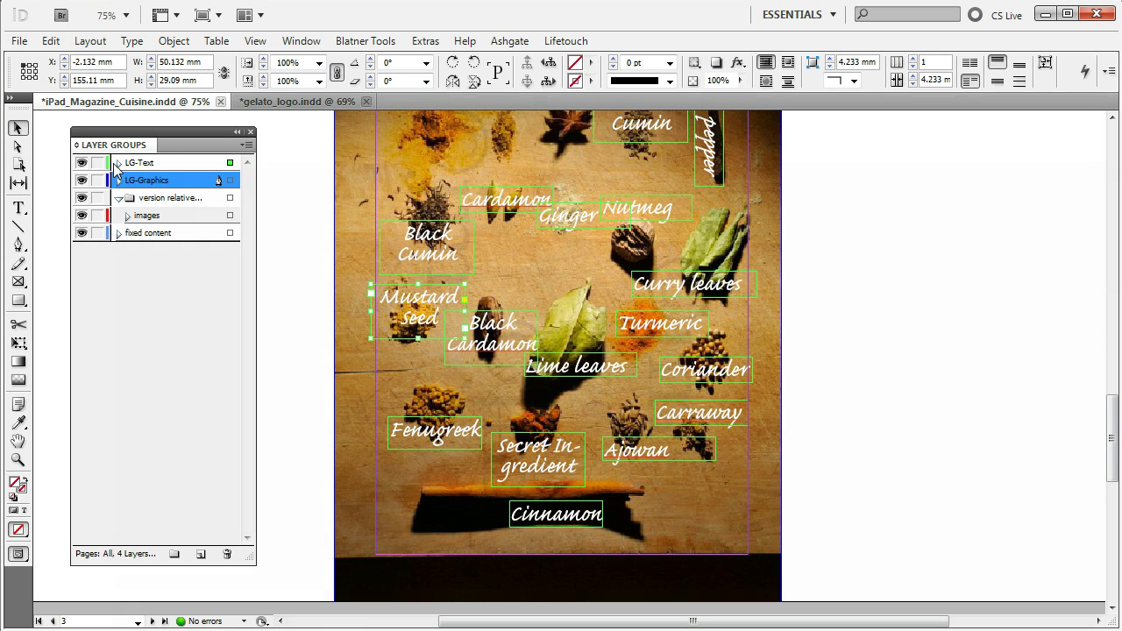
Step: Check the graphics on the curry and ice cream pages, selecting the large strawberry photo to see its layer
{"action": "left_click", "coordinate": [423, 304]}
{"action": "scroll", "coordinate": [797, 433], "scroll_direction": "down", "scroll_amount": 8}
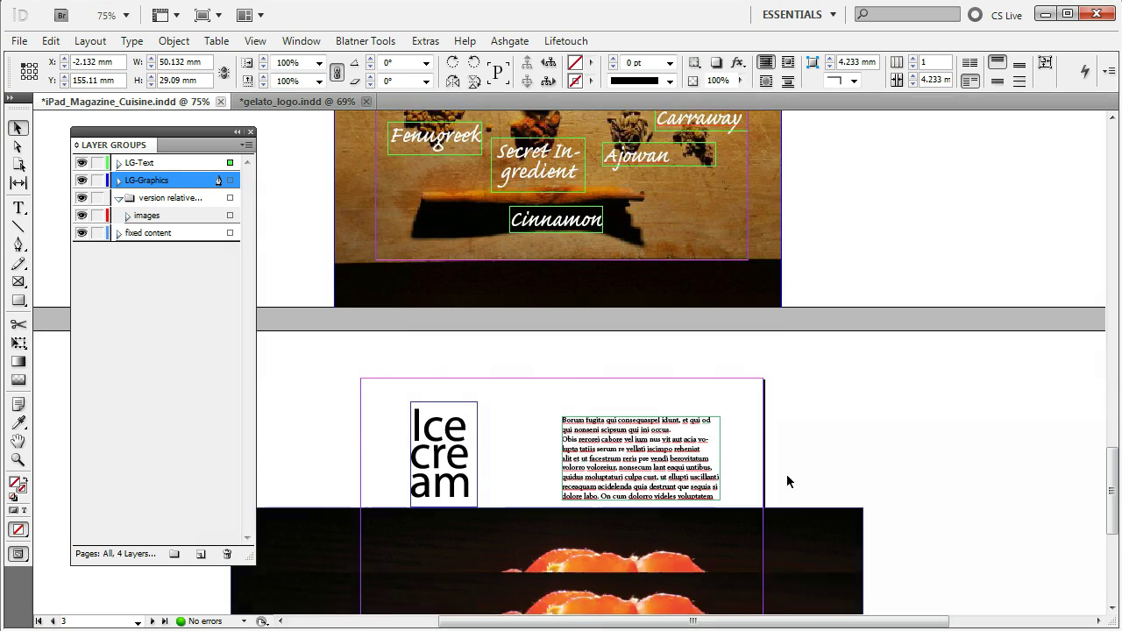
{"action": "left_click", "coordinate": [800, 482]}
{"action": "left_click", "coordinate": [821, 427]}
{"action": "left_click", "coordinate": [142, 181]}
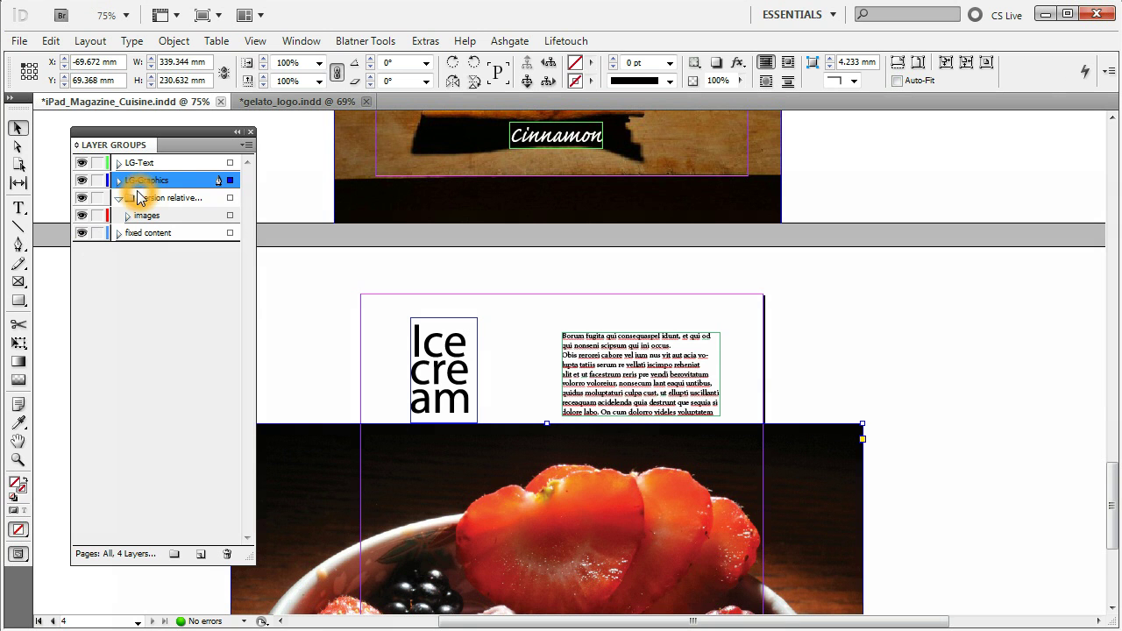
Step: View the object types that can be moved to a separate layer, and close the list without choosing one
{"action": "left_click", "coordinate": [246, 144]}
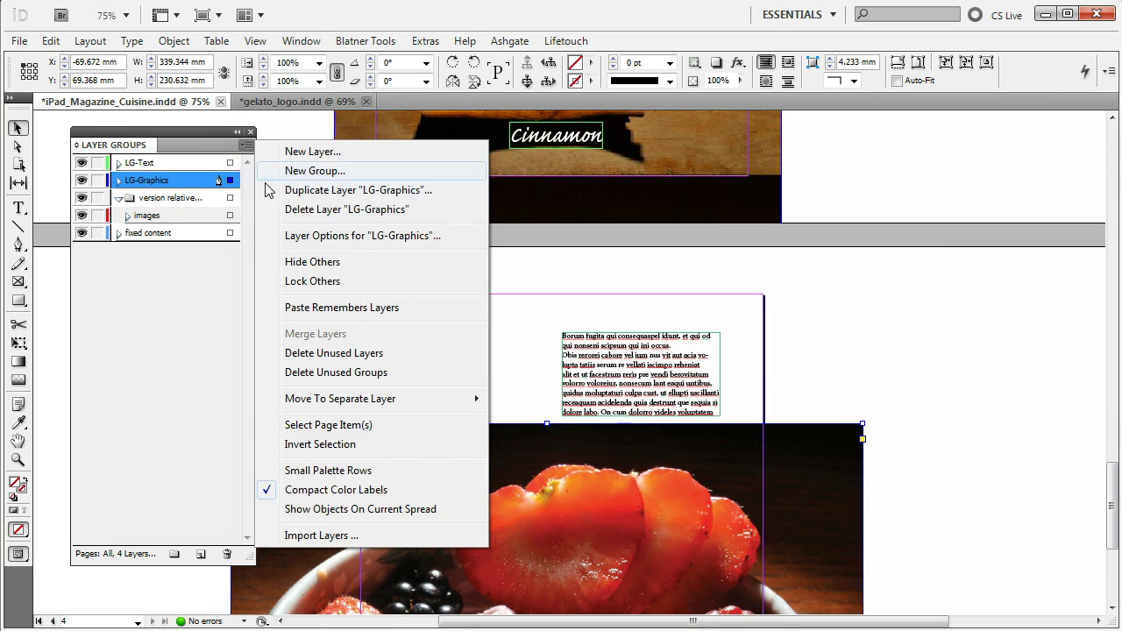
{"action": "mouse_move", "coordinate": [383, 400]}
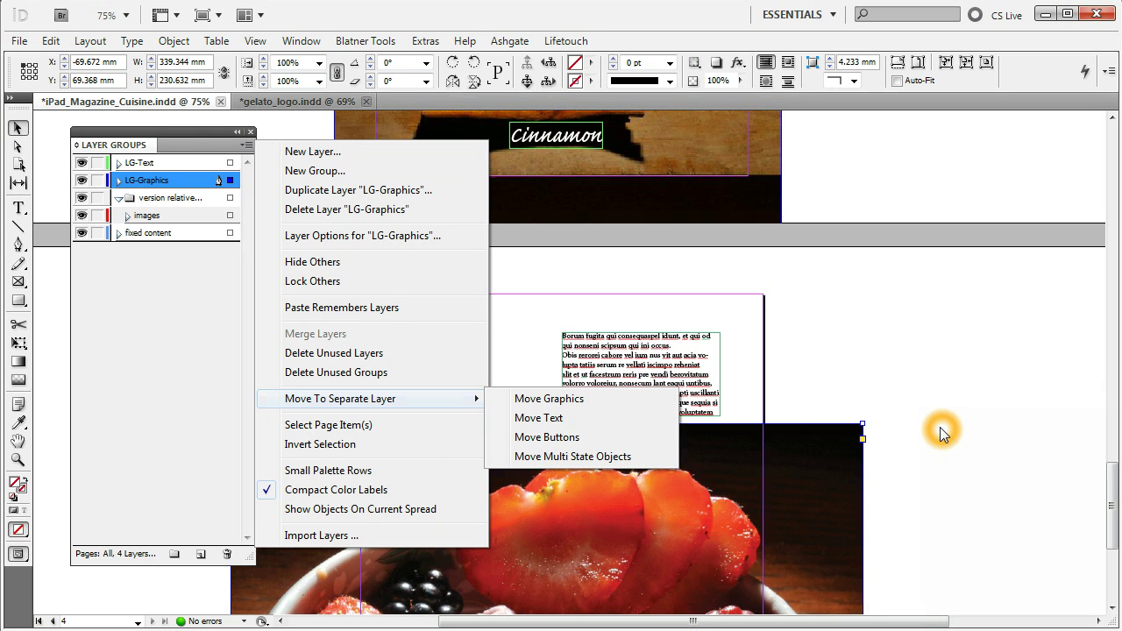
{"action": "left_click", "coordinate": [940, 427]}
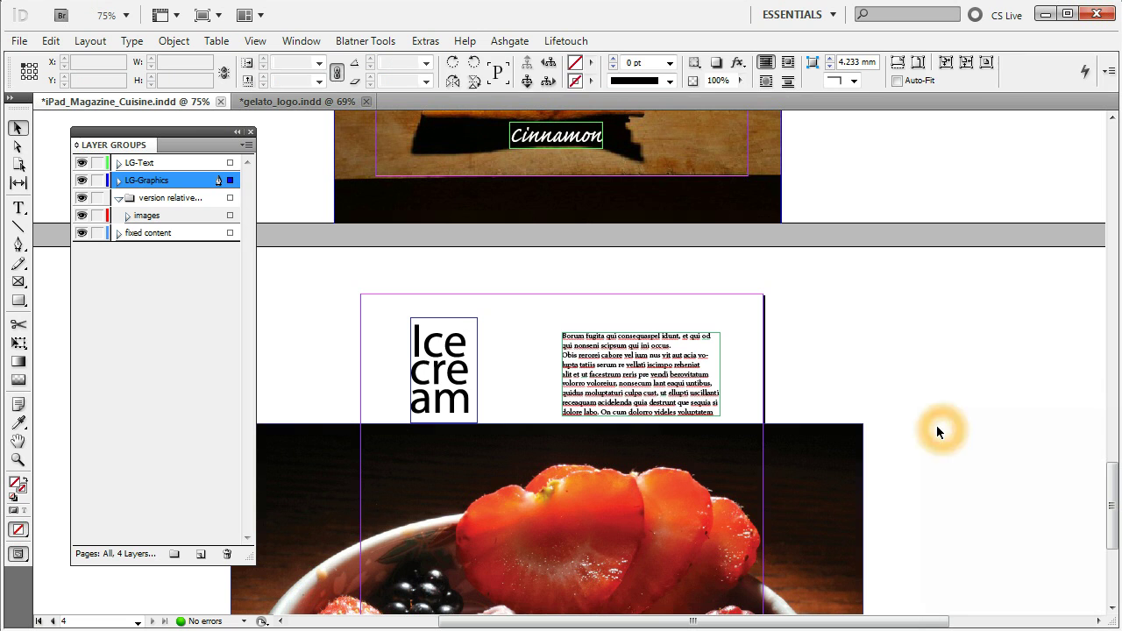
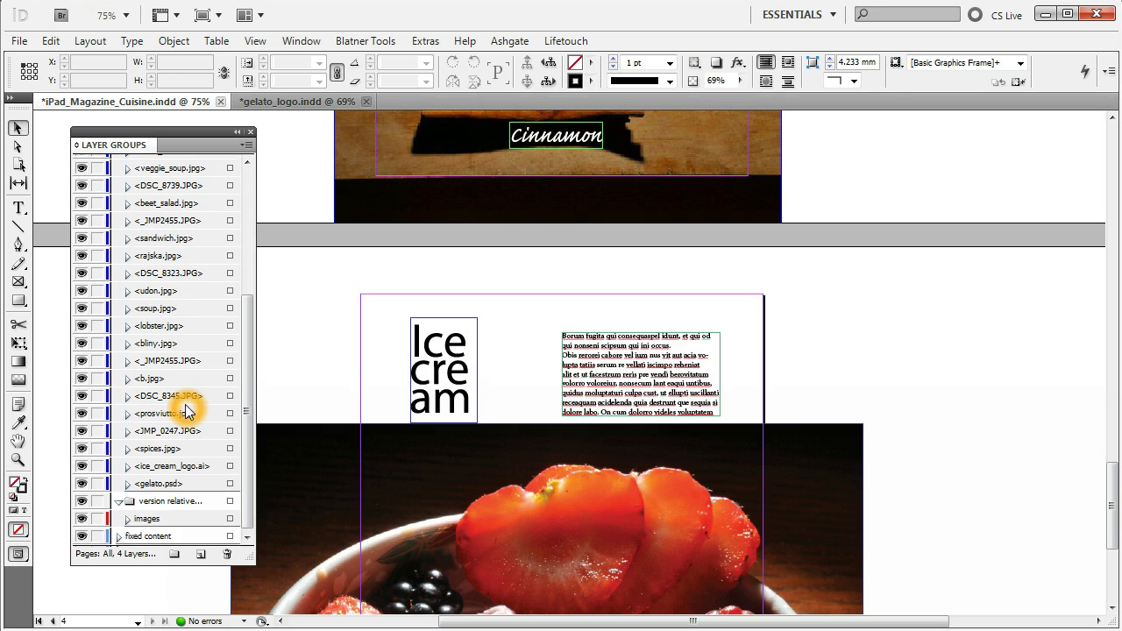
Step: Expand the gelato.psd photo in the layer list to inspect its embedded layers, and select its Original image layer
{"action": "left_click", "coordinate": [128, 485]}
{"action": "scroll", "coordinate": [128, 491], "scroll_direction": "down", "scroll_amount": 3}
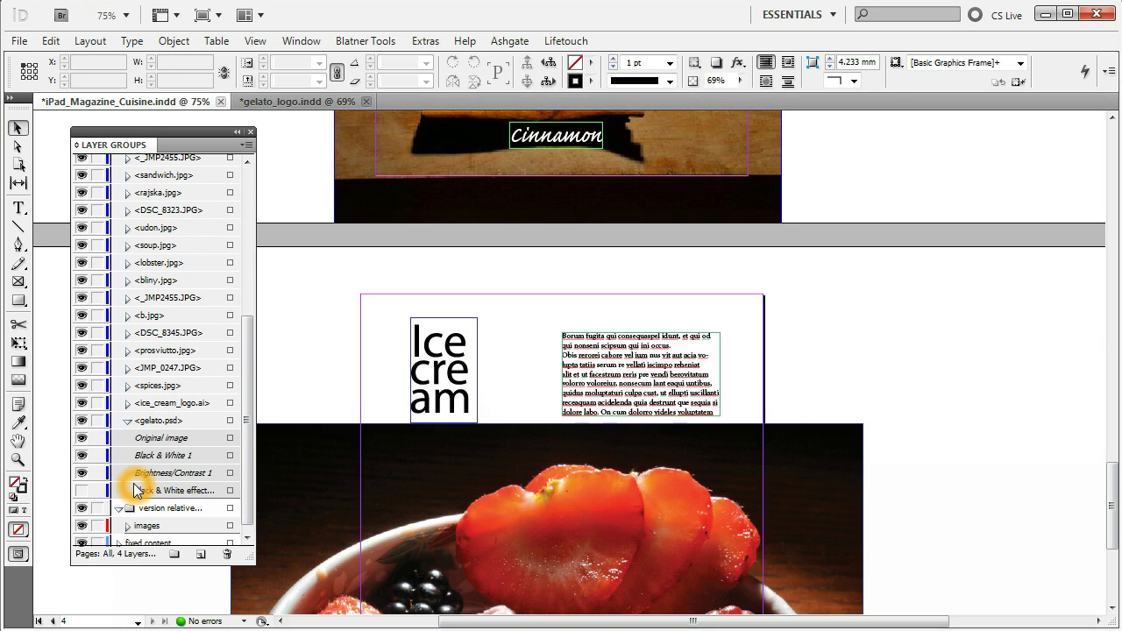
{"action": "left_click", "coordinate": [163, 425]}
{"action": "left_click", "coordinate": [175, 425]}
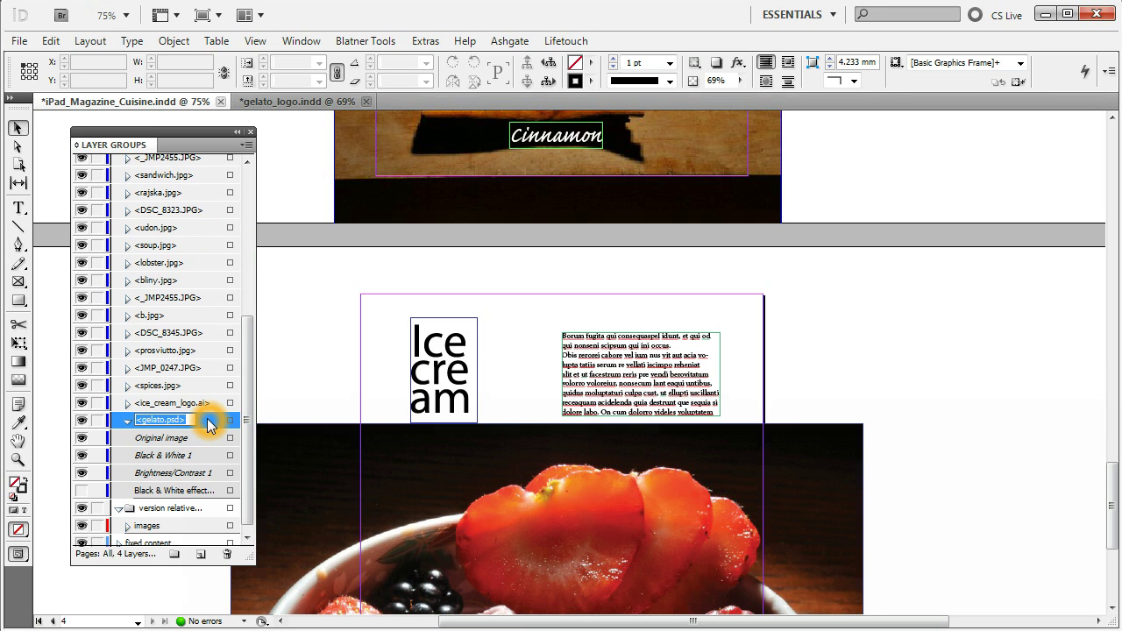
{"action": "left_click", "coordinate": [175, 438]}
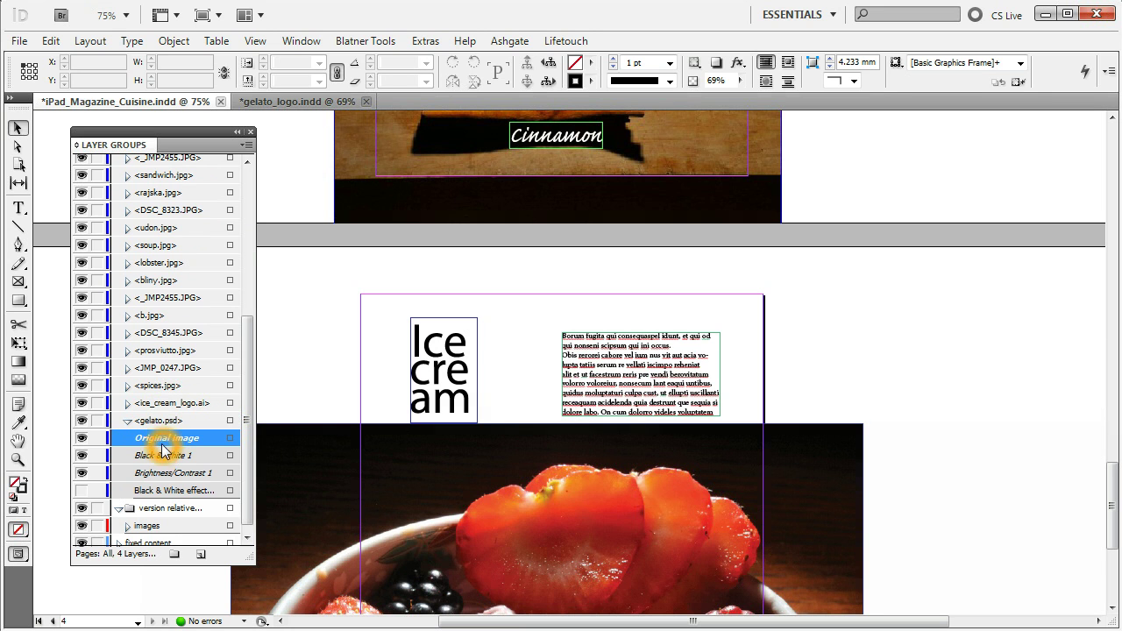
{"action": "left_click", "coordinate": [82, 491]}
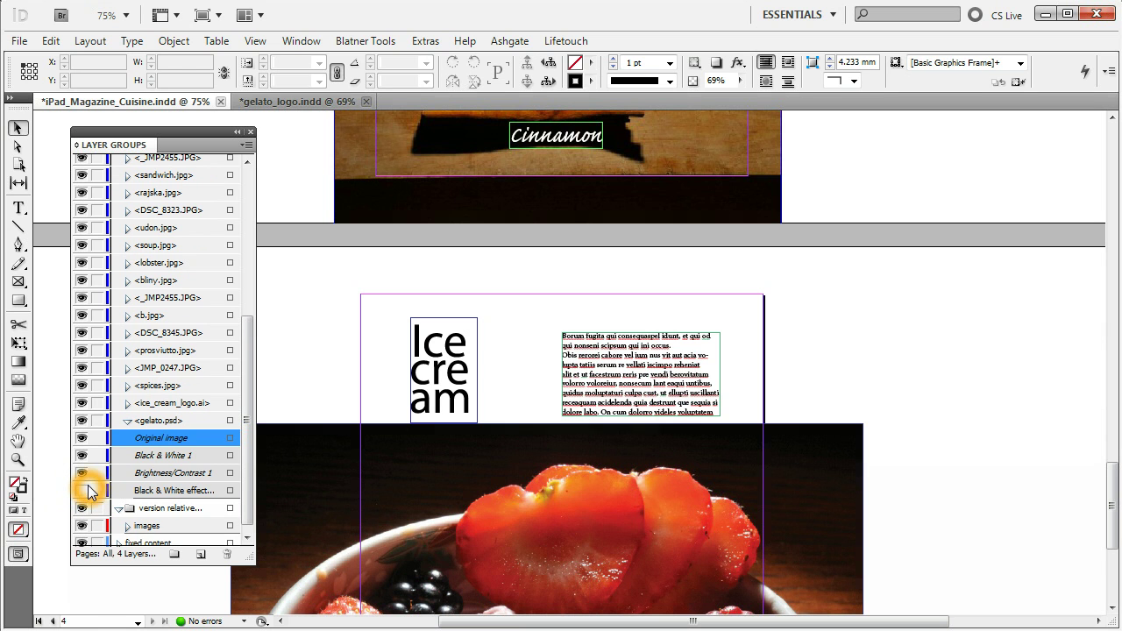
Step: View the layer import command and the options for moving graphics, text, buttons and multi-state objects, and dismiss them without choosing one
{"action": "left_click", "coordinate": [248, 144]}
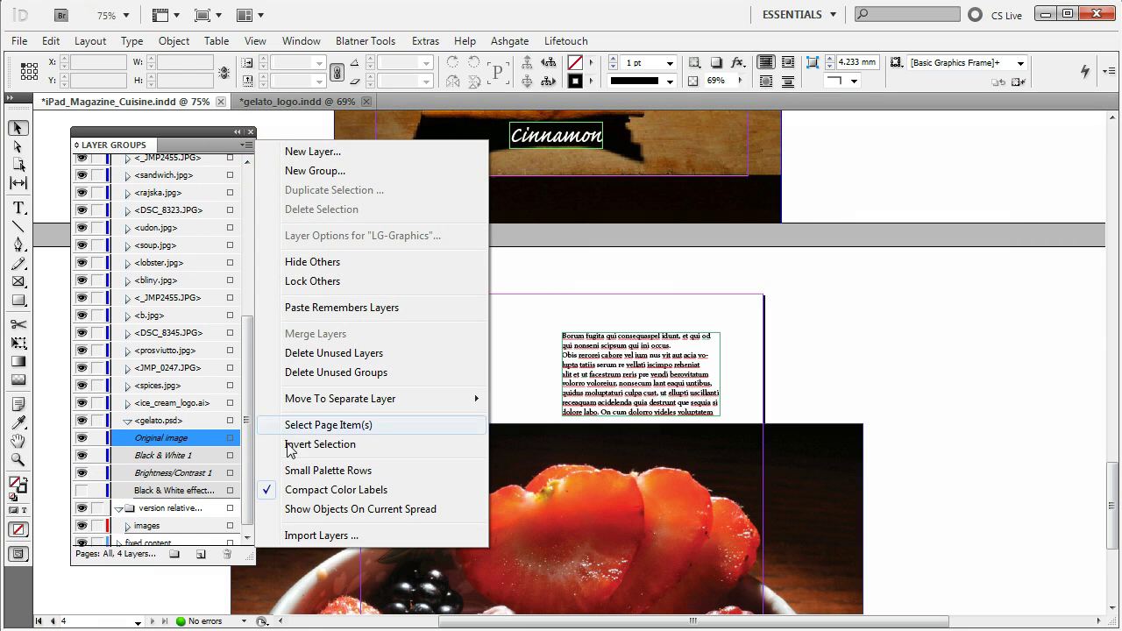
{"action": "left_click", "coordinate": [329, 537]}
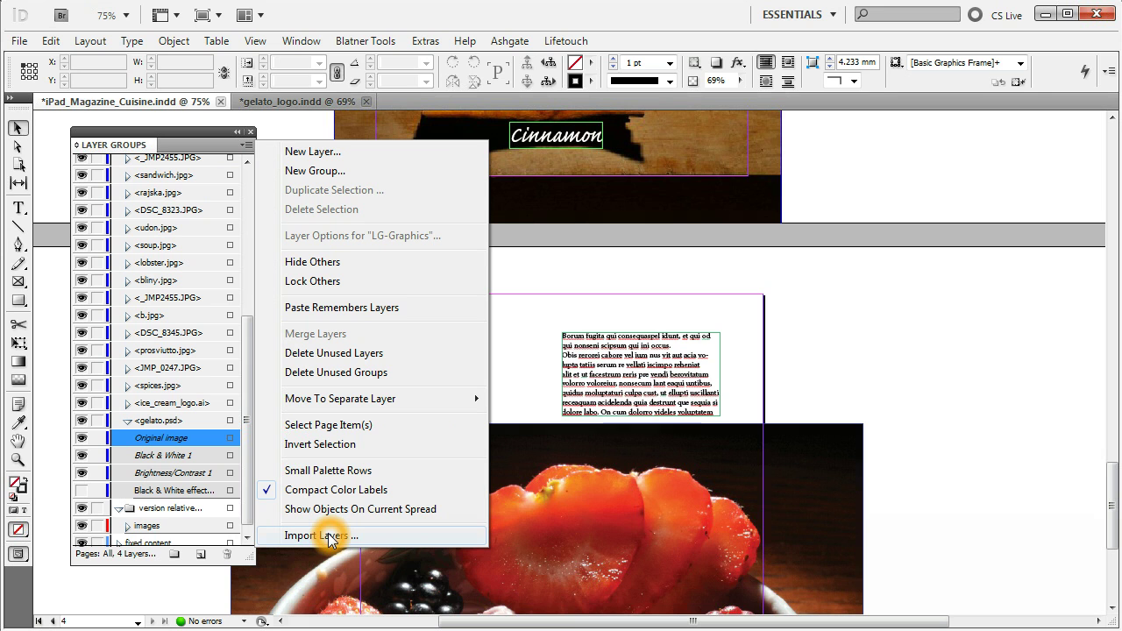
{"action": "mouse_move", "coordinate": [362, 398]}
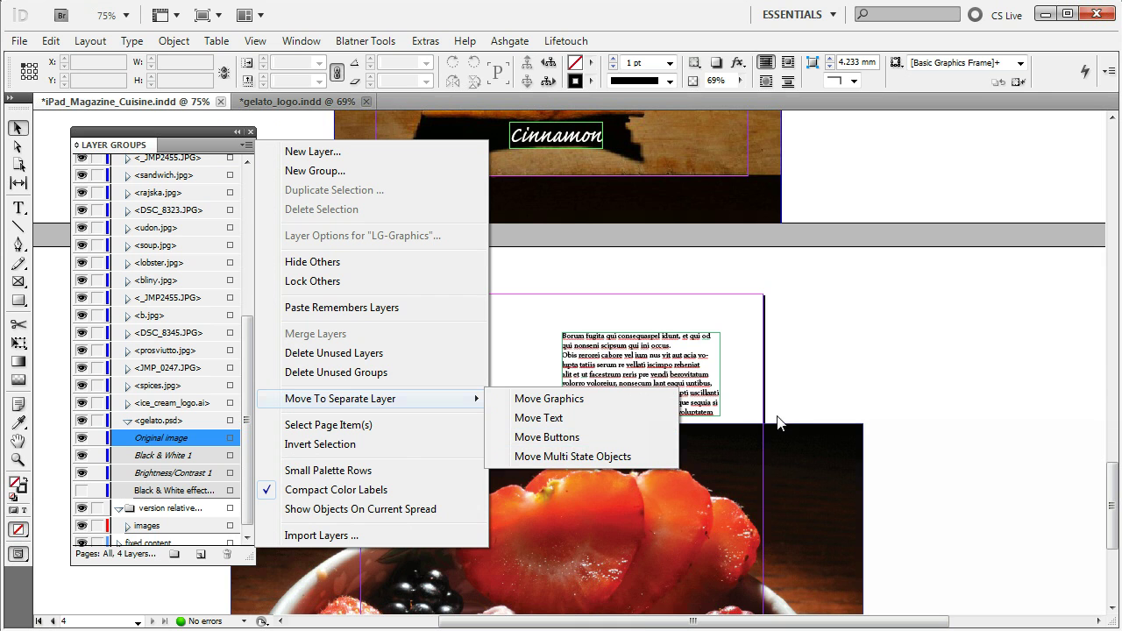
{"action": "left_click", "coordinate": [843, 364]}
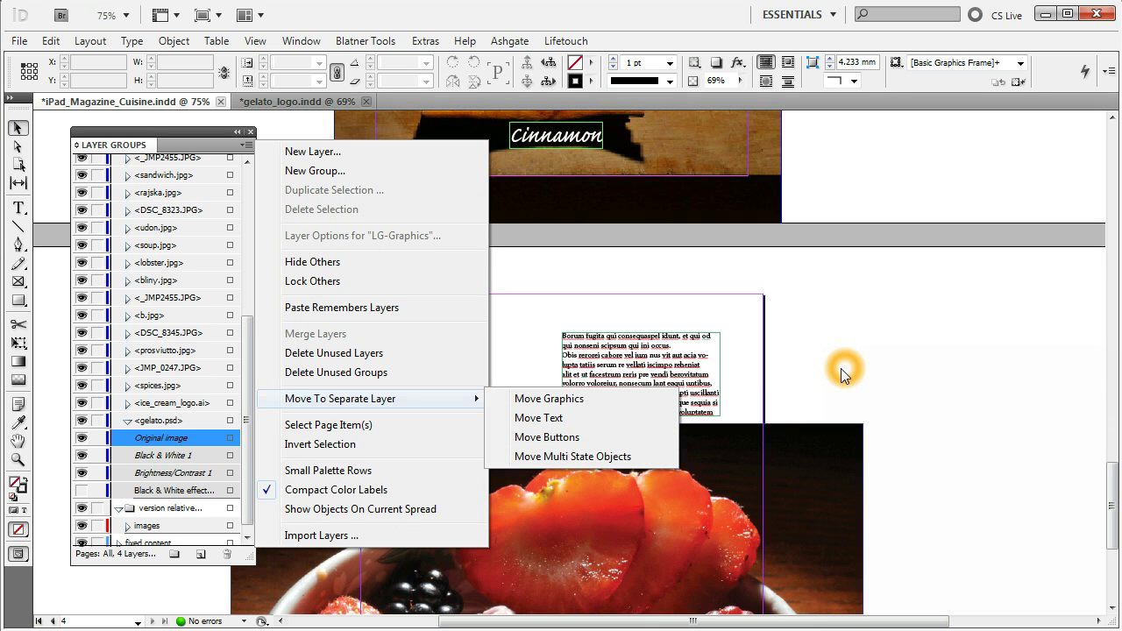